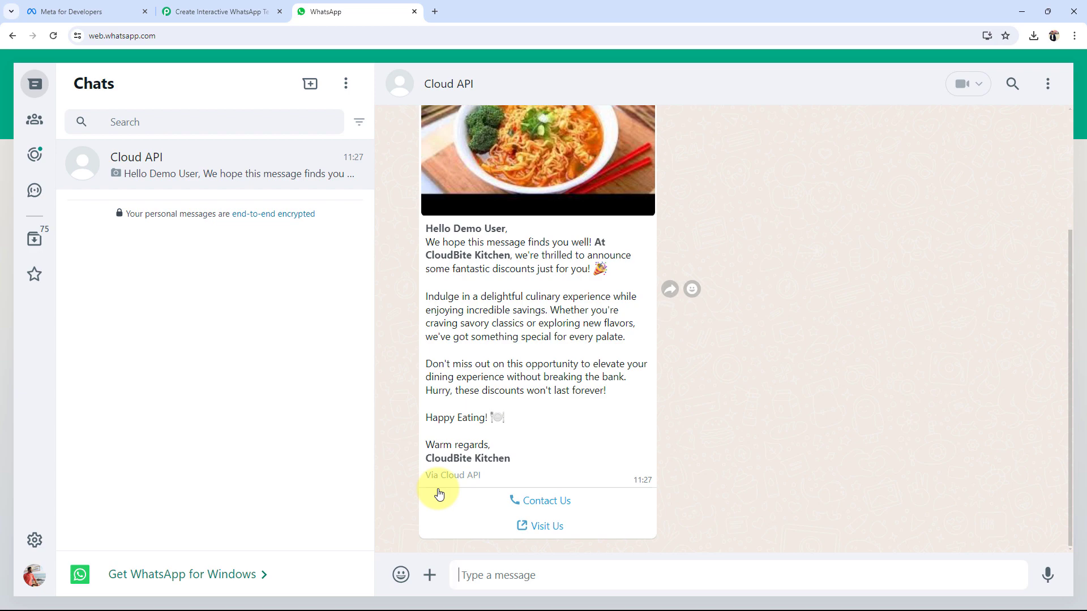
Step: After checking the CloudBite Kitchen discount message, switch to the Meta for Developers tab
click(38, 11)
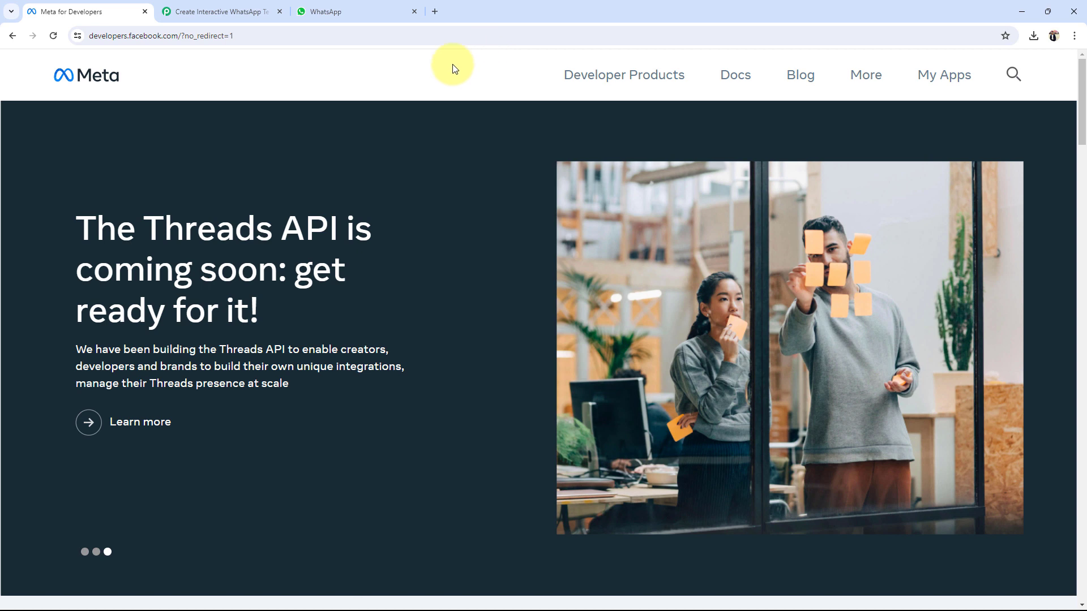
Step: Open New Message App from My Apps, go to WhatsApp > API Setup, and highlight Send messages
click(918, 90)
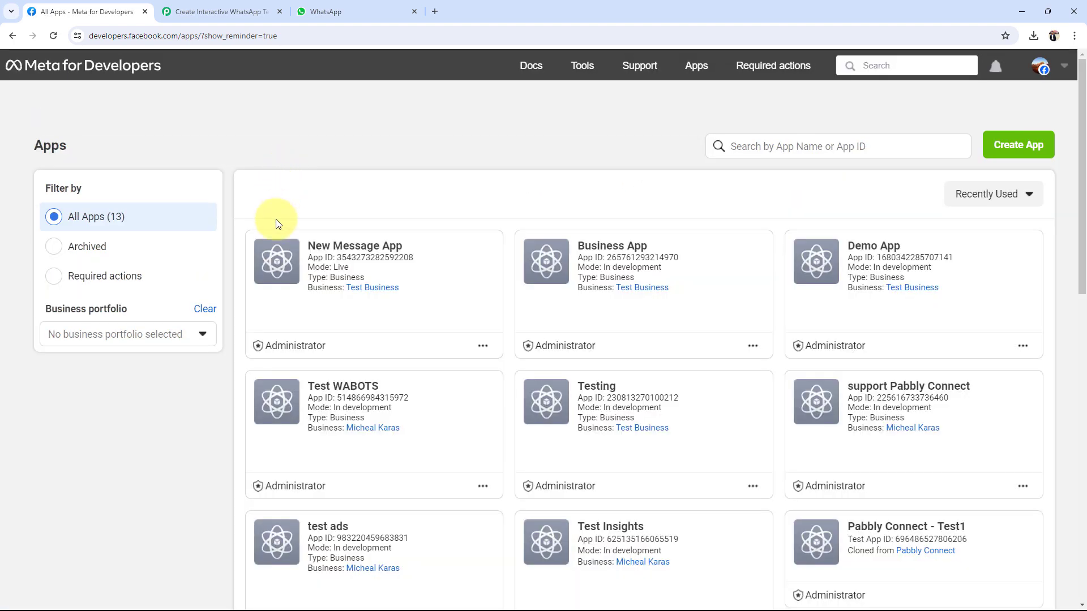
click(360, 249)
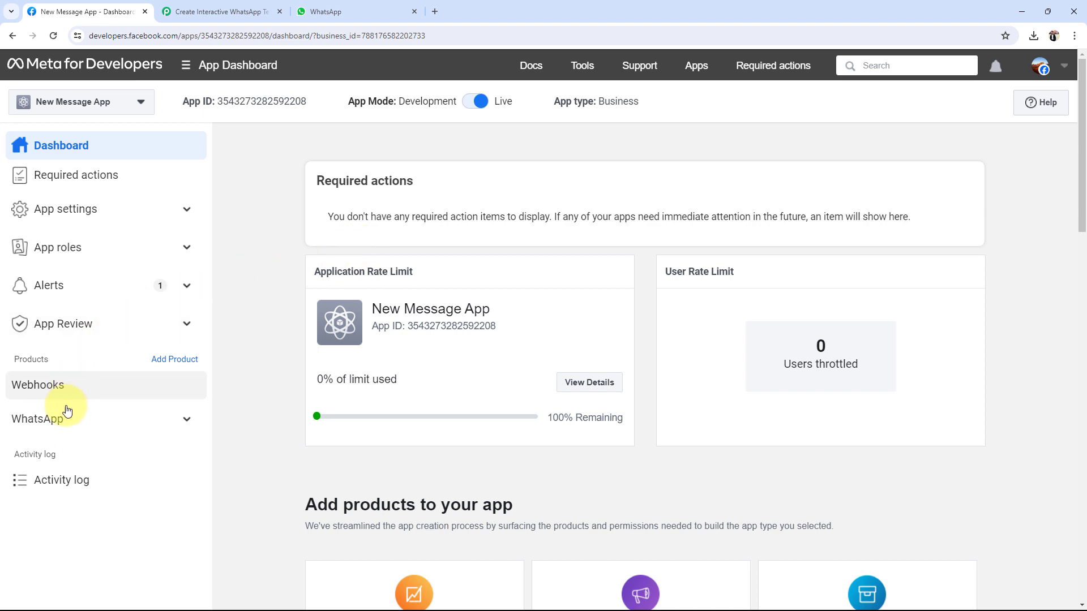
click(190, 423)
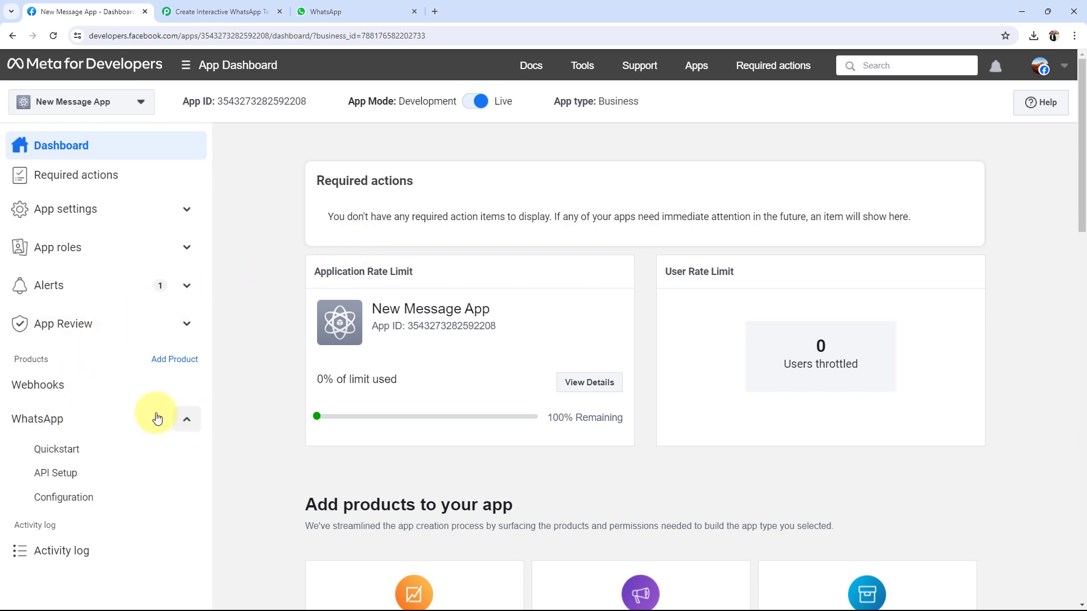
click(65, 473)
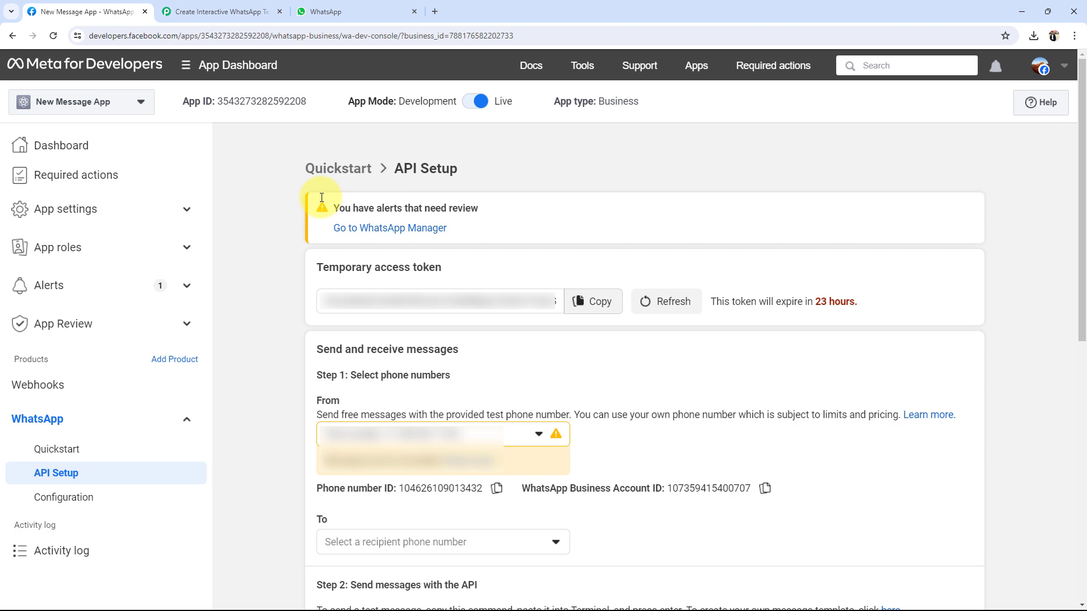
scroll(297, 243, down, 1)
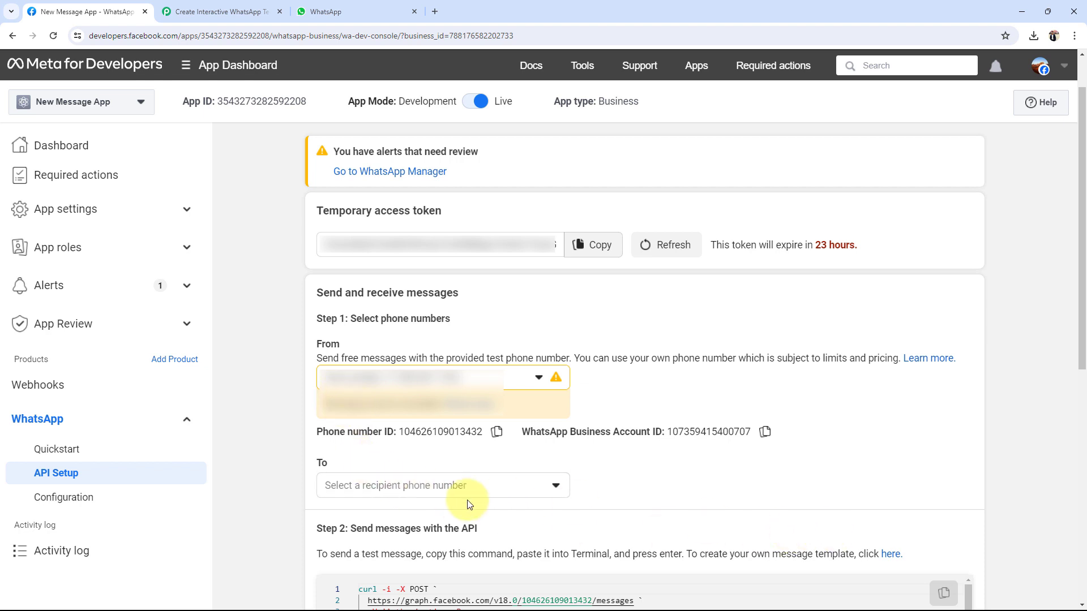
drag(348, 528, 539, 555)
Step: Open the message templates page from the Step 2 link, then return to the WhatsApp Web chat
click(891, 554)
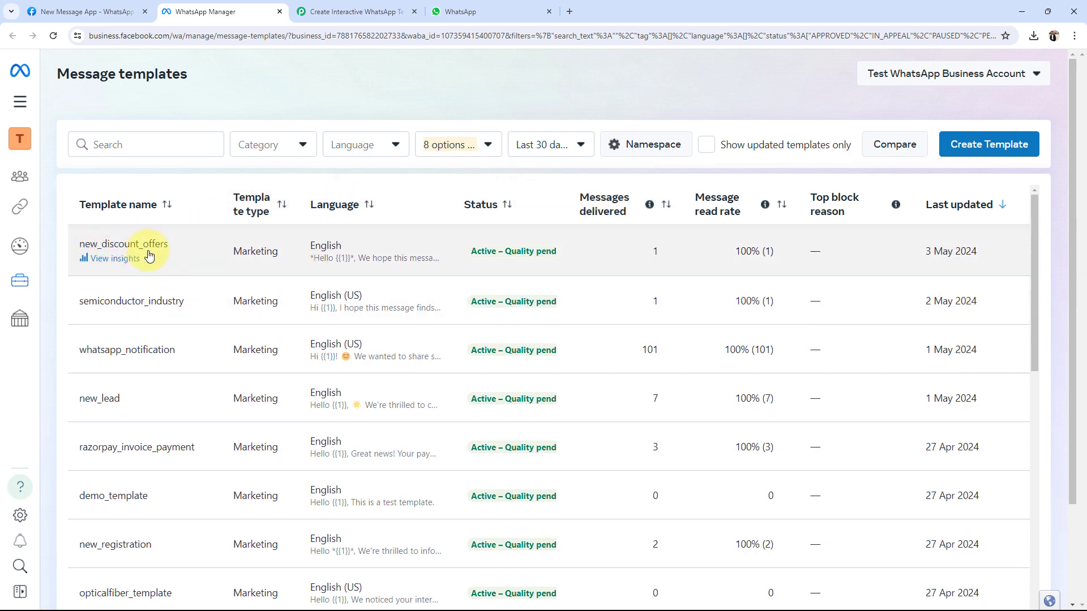
click(473, 9)
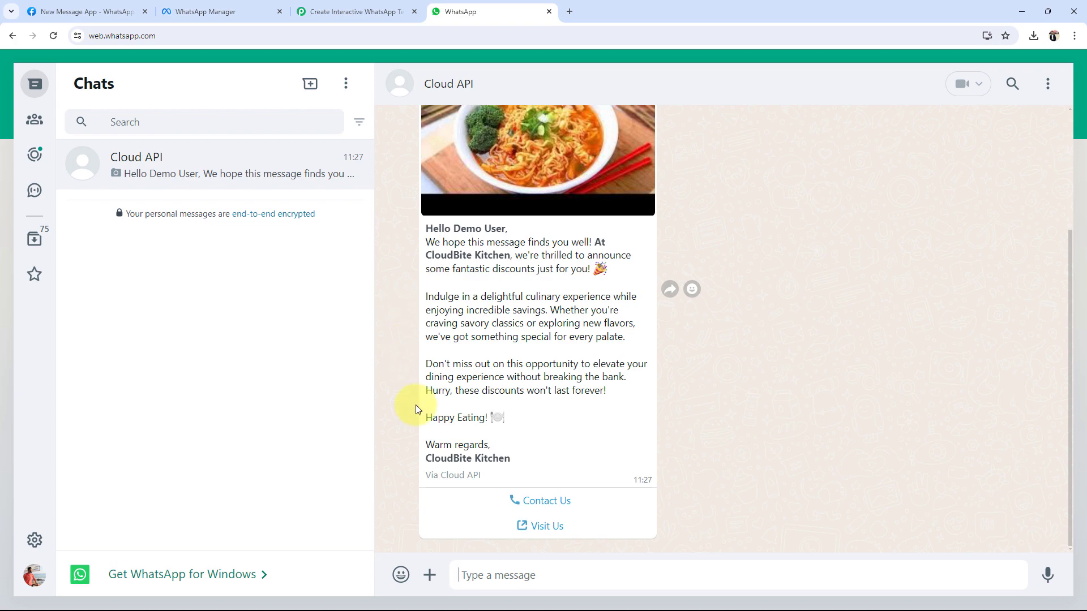
Step: Return to the WhatsApp Manager Message templates list showing new_discount_offers stats
click(211, 10)
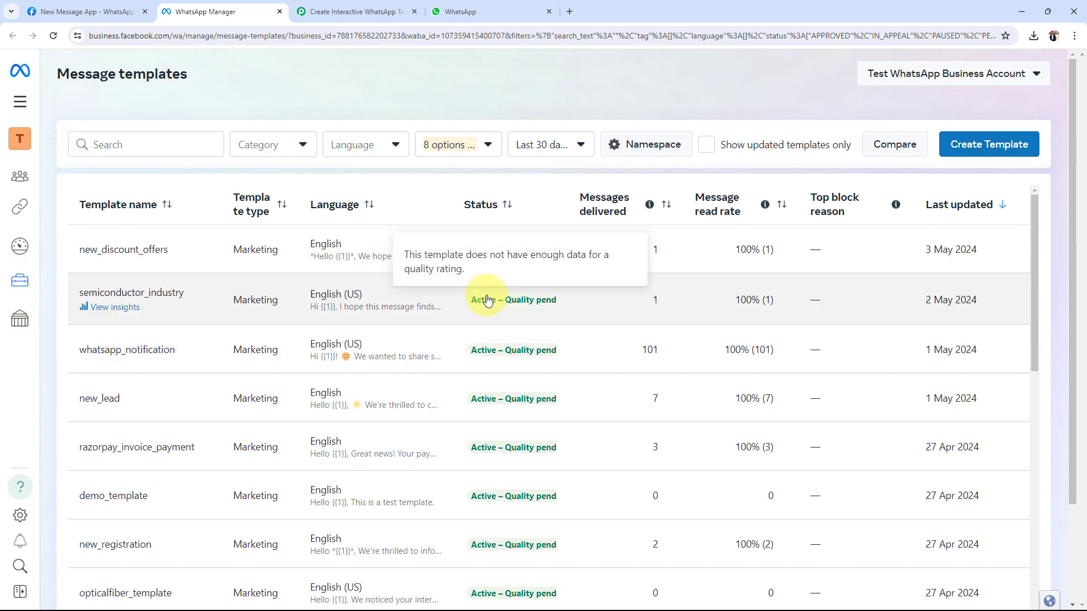
Step: Start a new message template with Create Template
click(1007, 142)
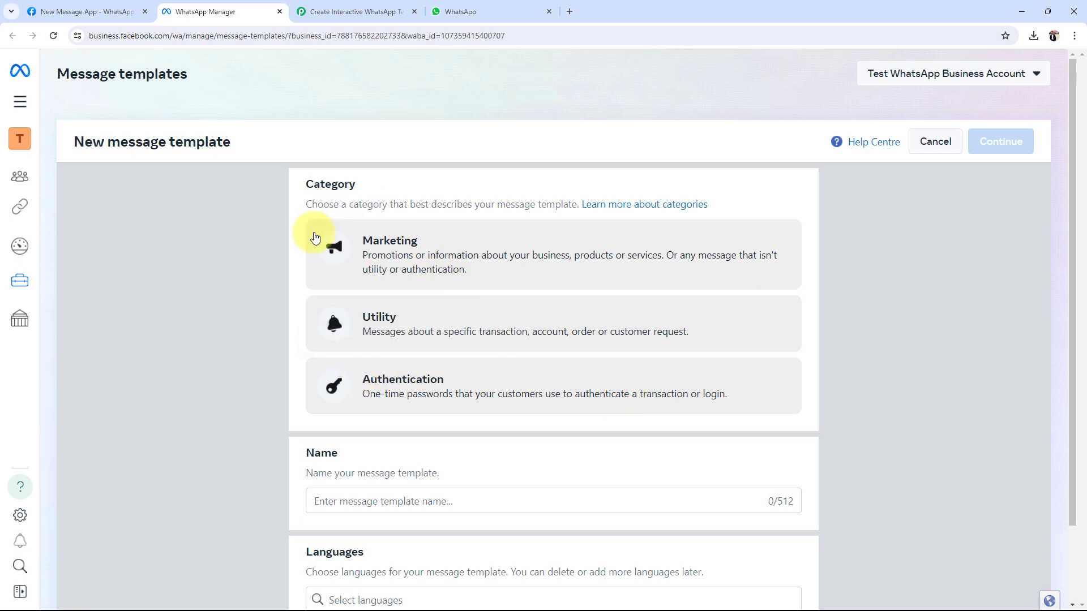
Step: Choose the Marketing > Custom category and name the template new_discount_offers_template
click(413, 253)
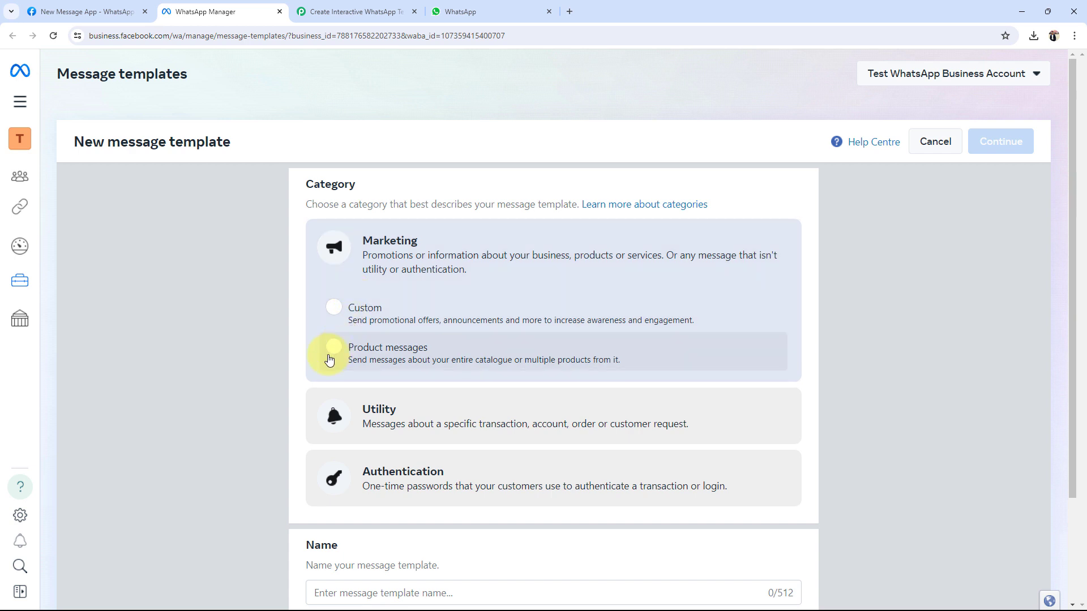
click(334, 307)
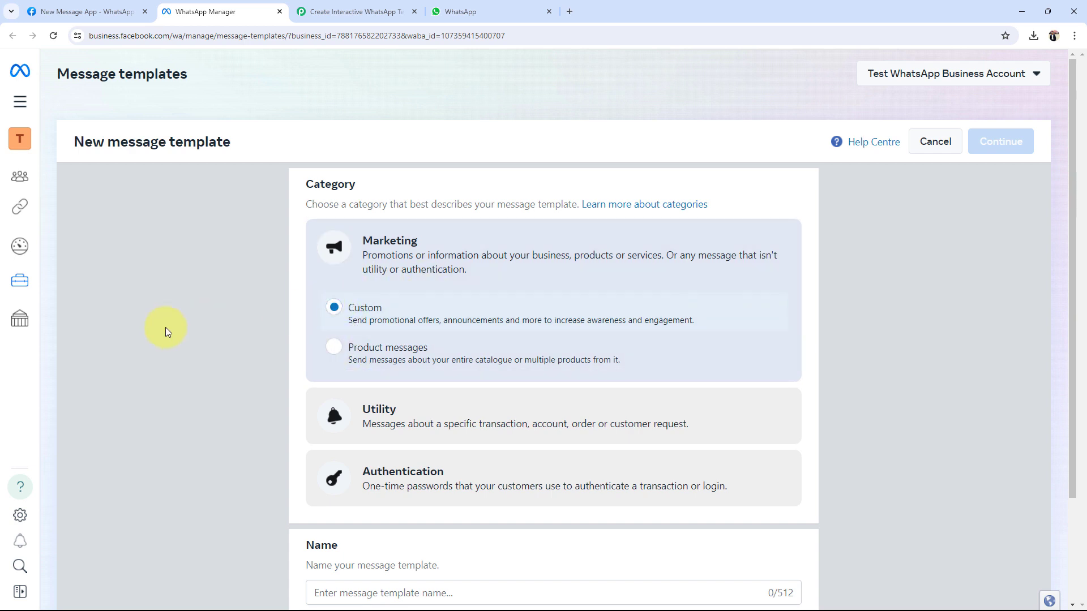
scroll(185, 340, down, 2)
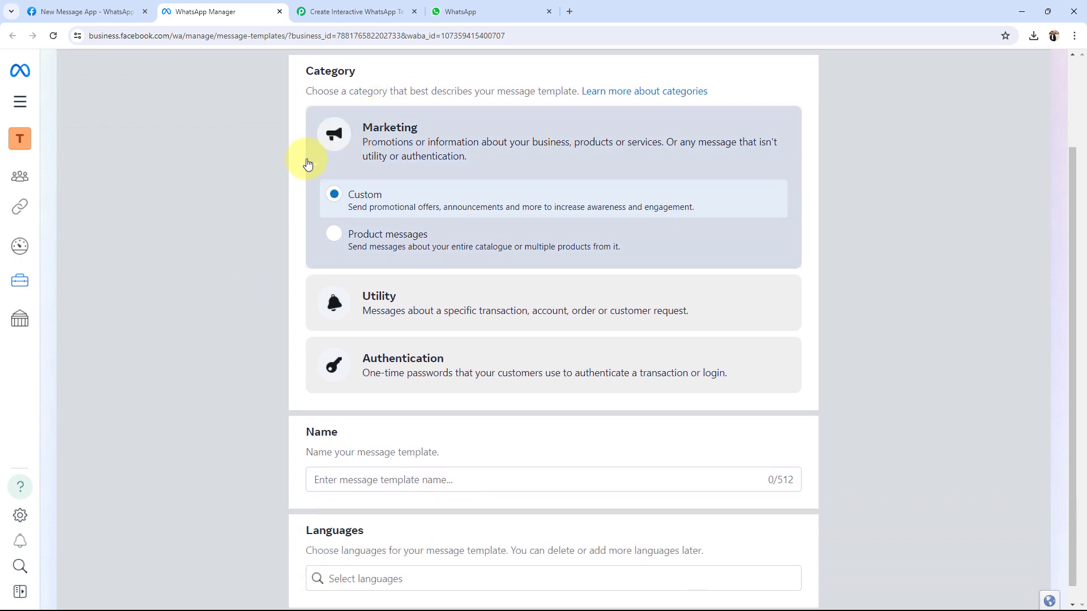
scroll(237, 206, down, 1)
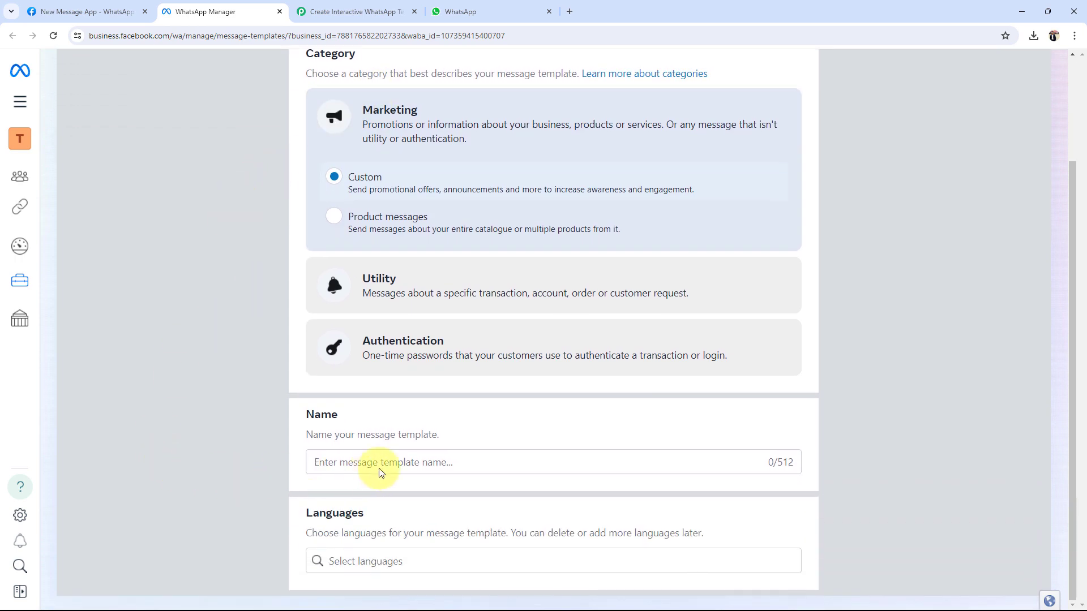
click(317, 463)
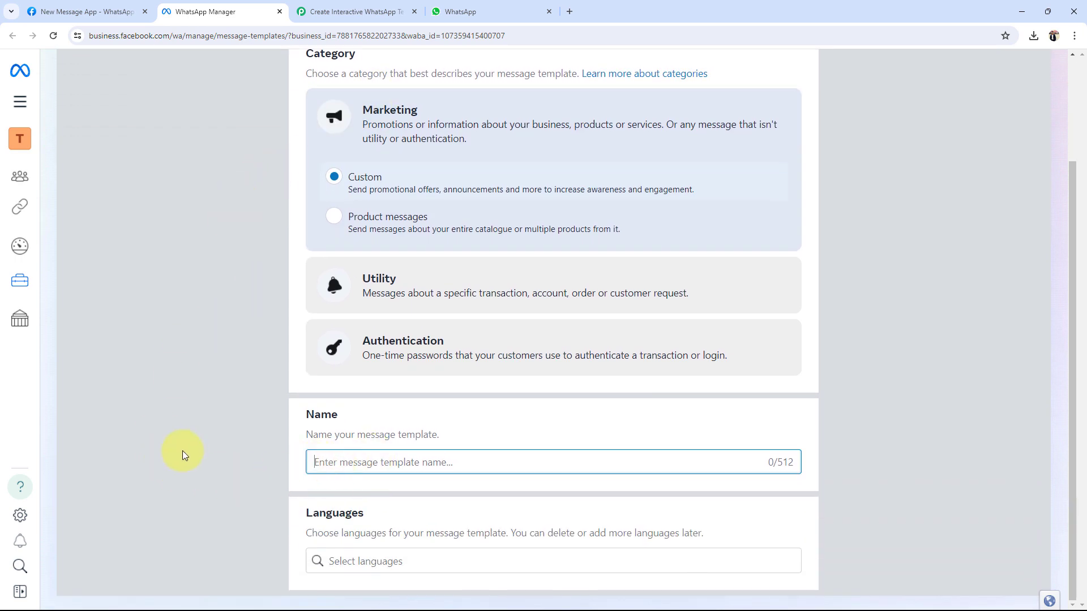
text(new_di)
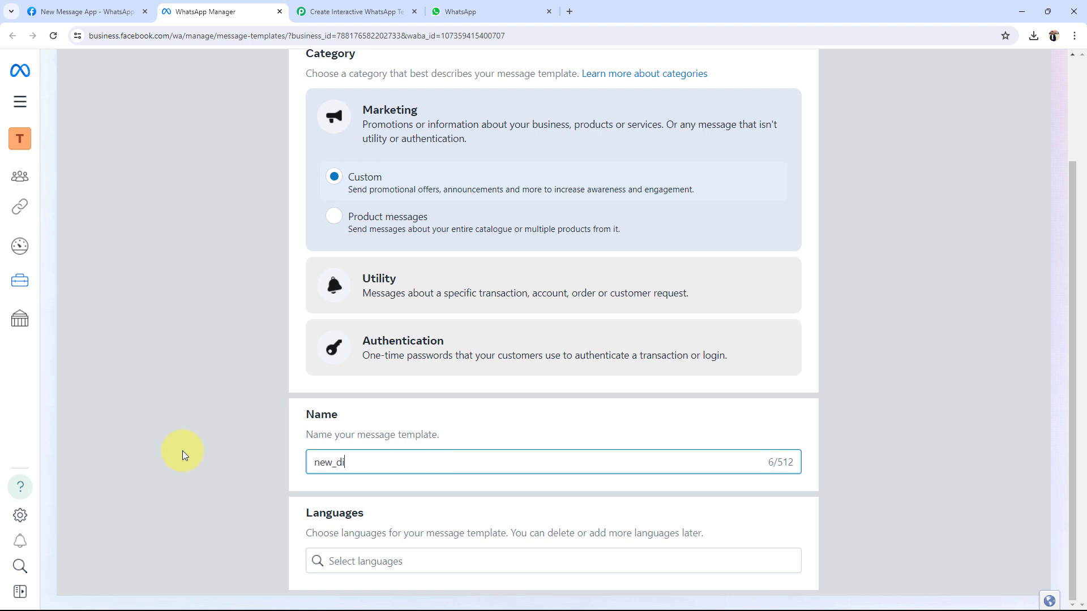
text(scount_offers template)
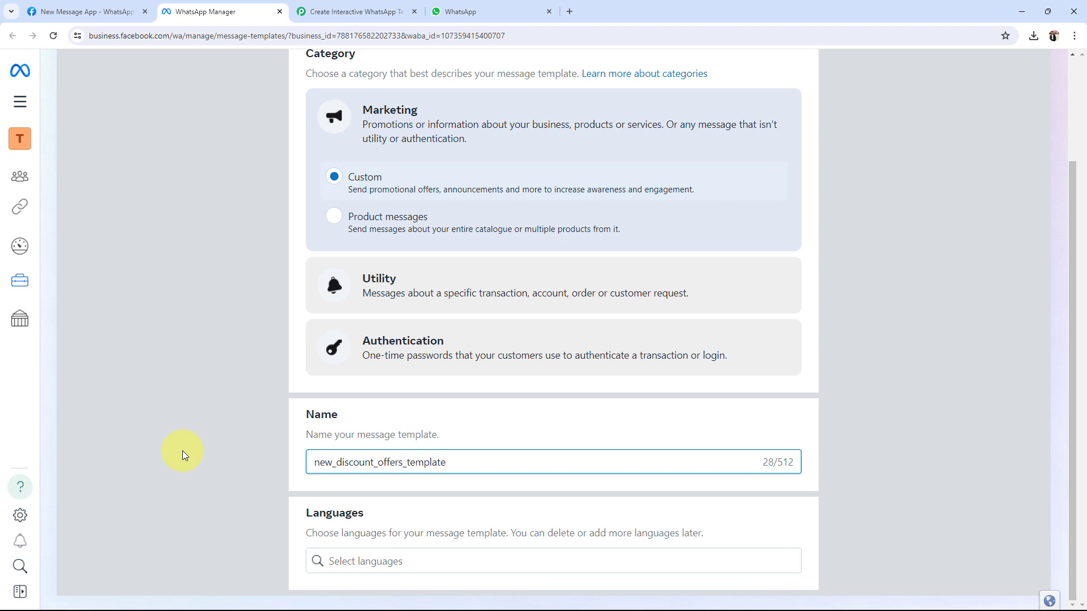
key(ctrl+a)
Step: Set the template language to English
click(352, 561)
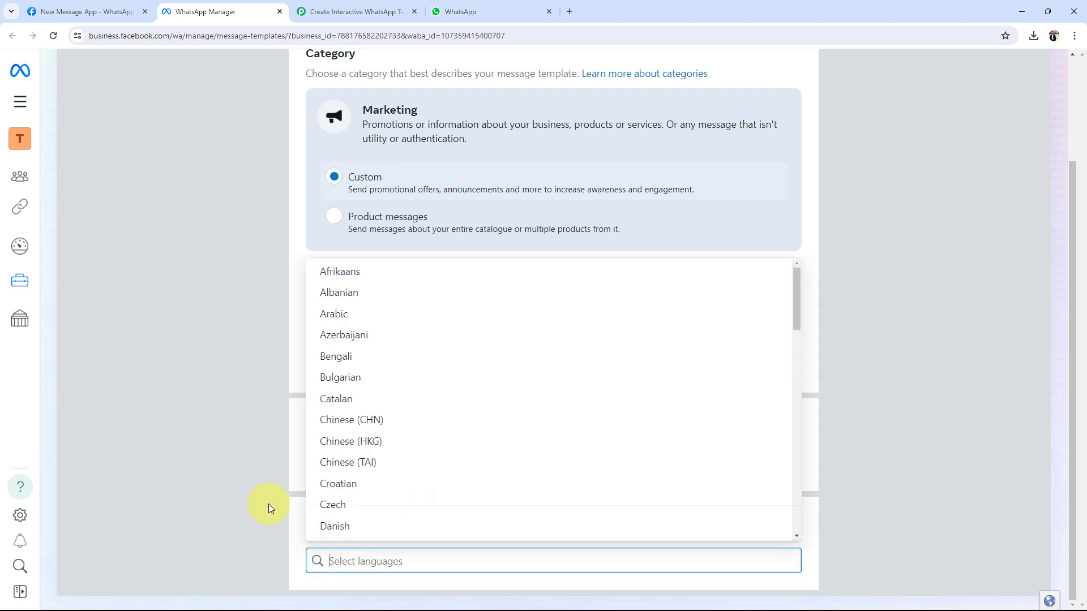
text(en)
text(g)
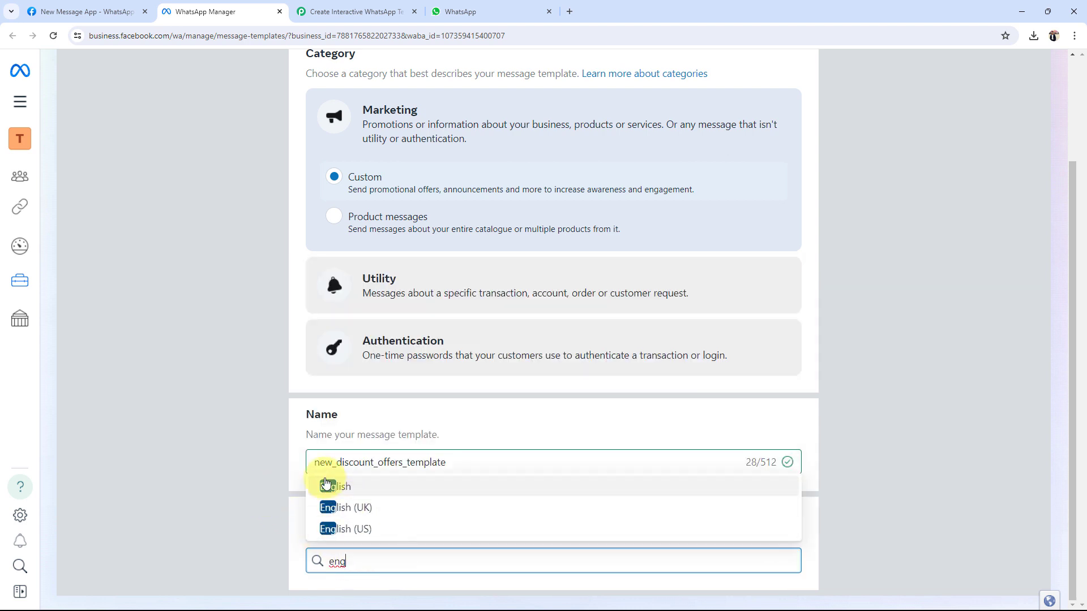
click(326, 486)
click(205, 432)
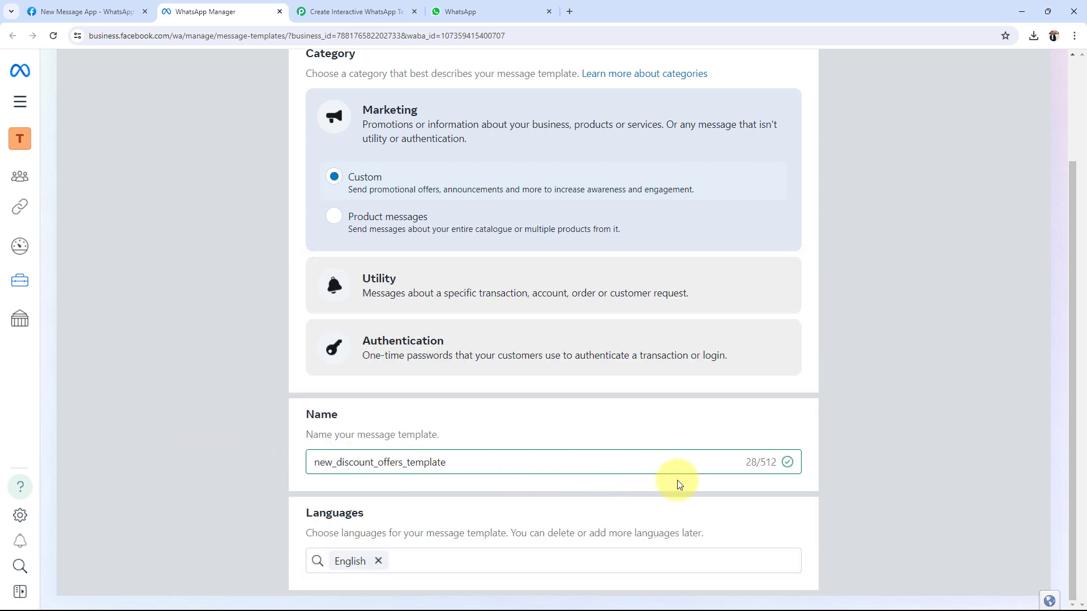
scroll(866, 463, up, 3)
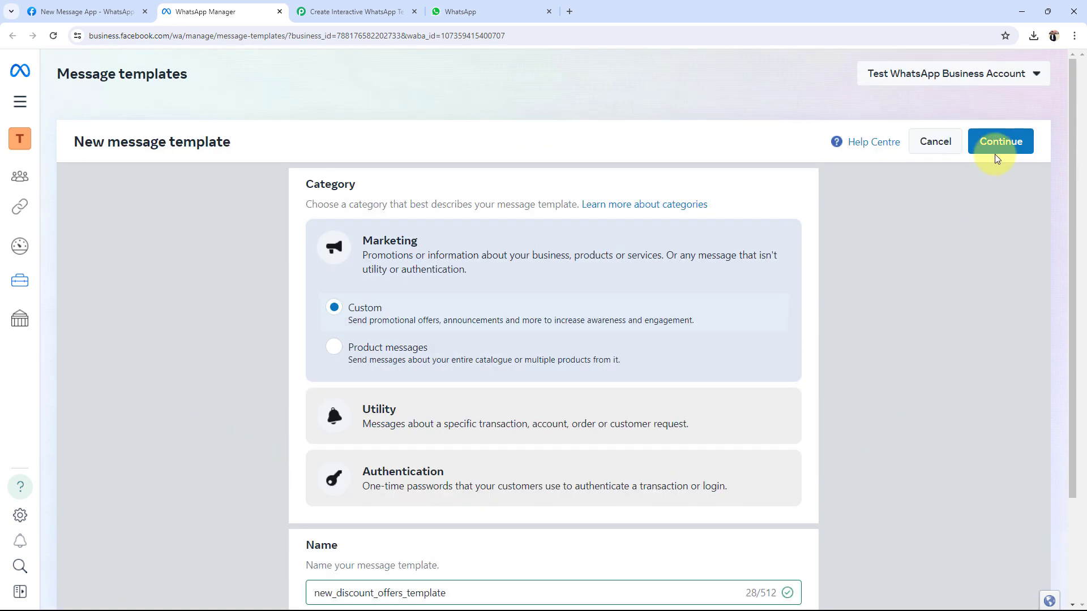
Step: In the template editor, set the header to Image media after discarding a trial text header
click(999, 138)
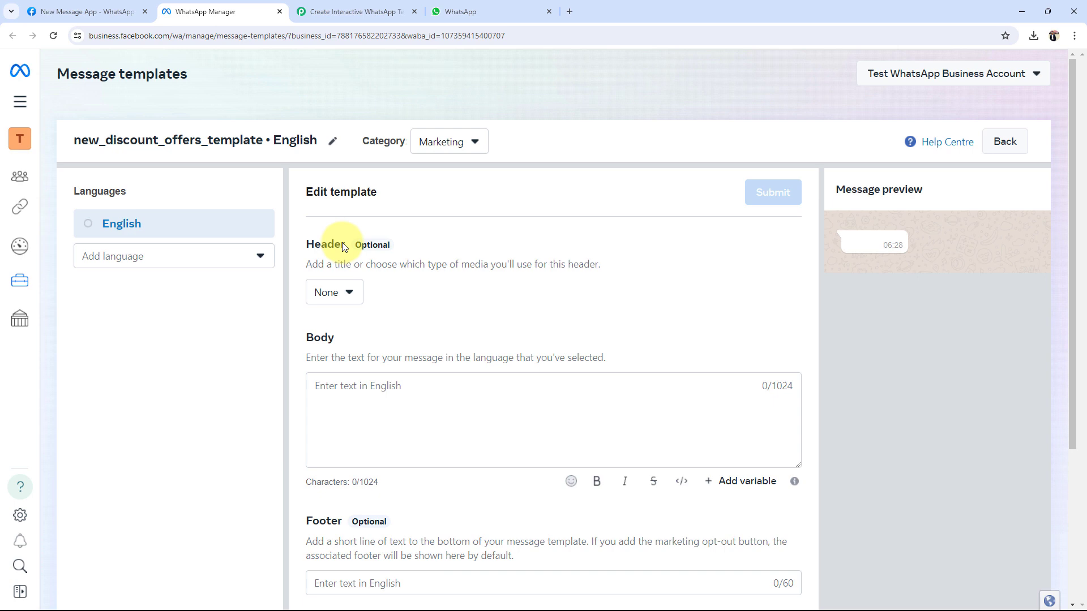
click(329, 292)
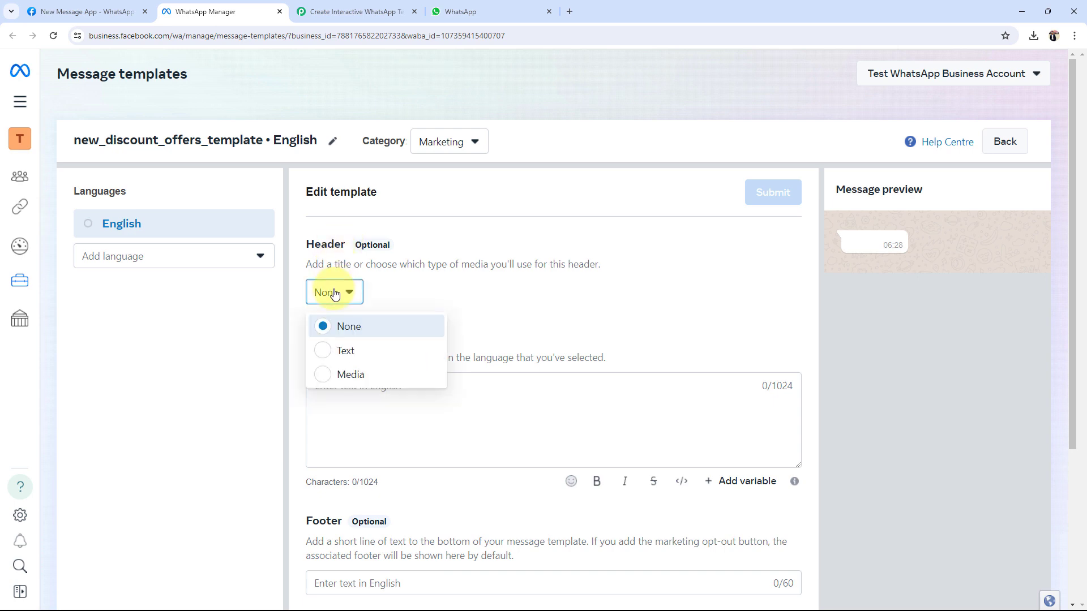
click(329, 352)
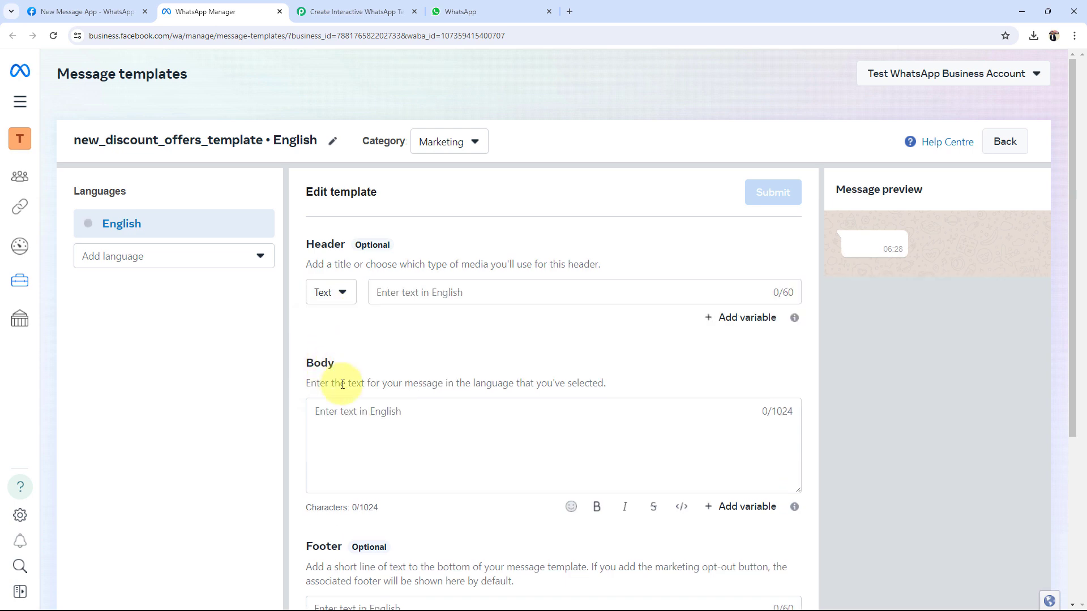
click(430, 296)
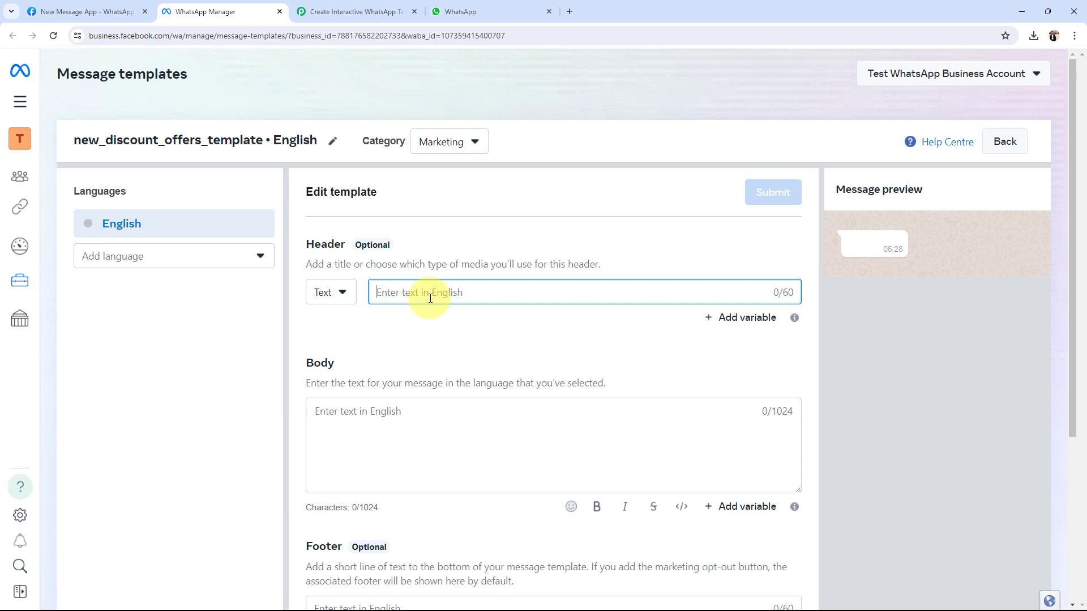
text(test)
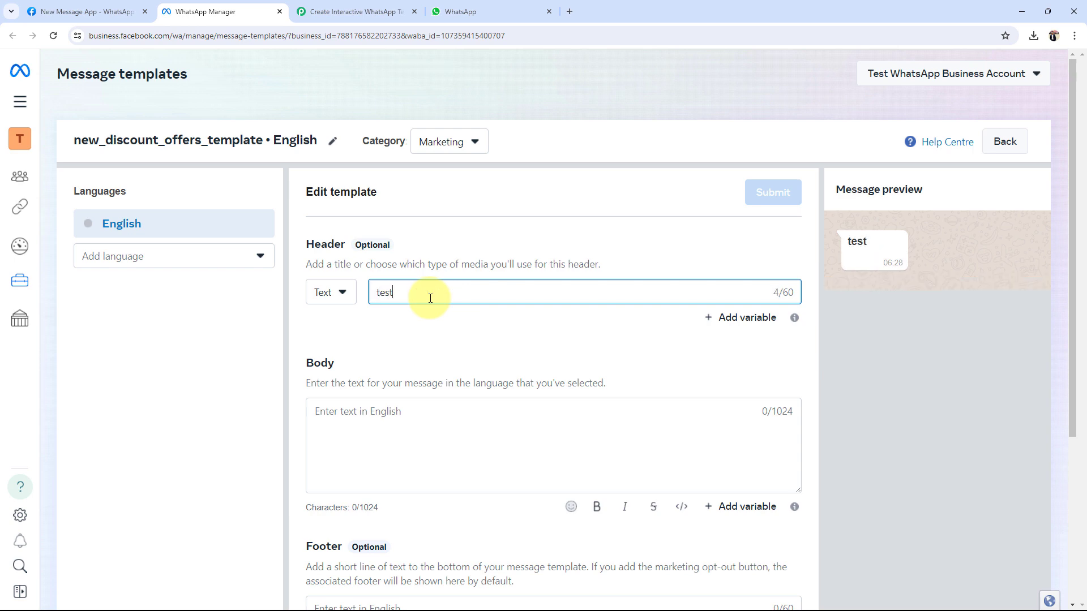
key(BackSpace)
key(BackSpace)
key(BackSpace)
key(BackSpace)
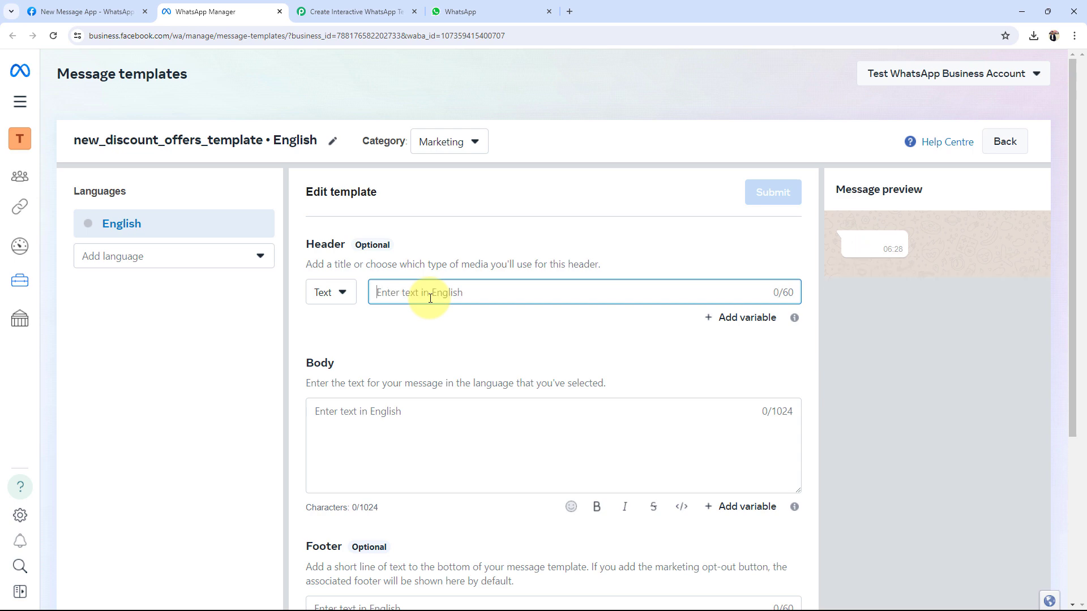
click(331, 293)
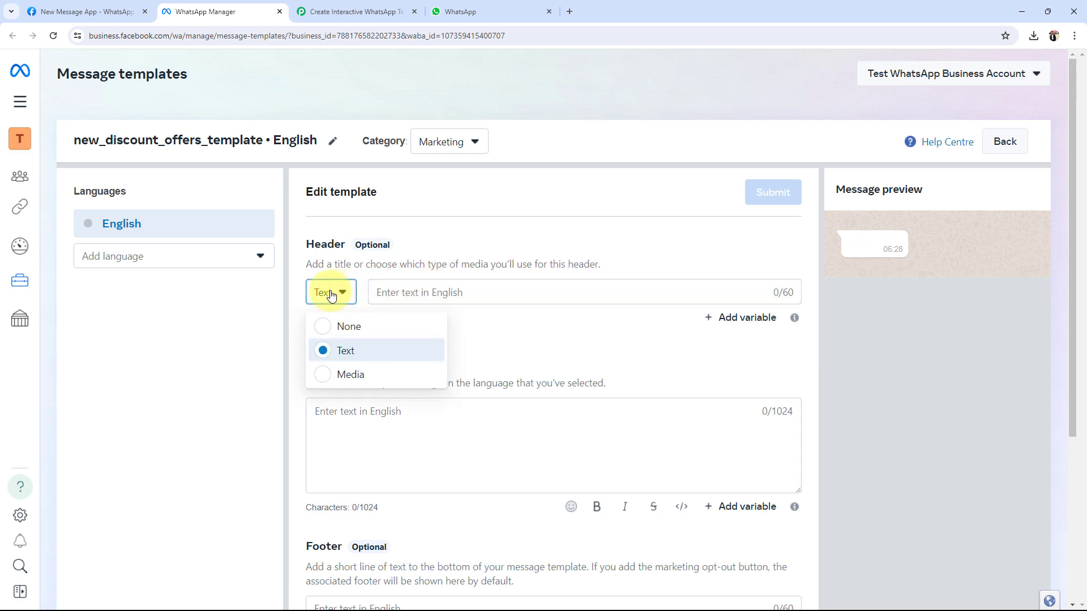
click(329, 375)
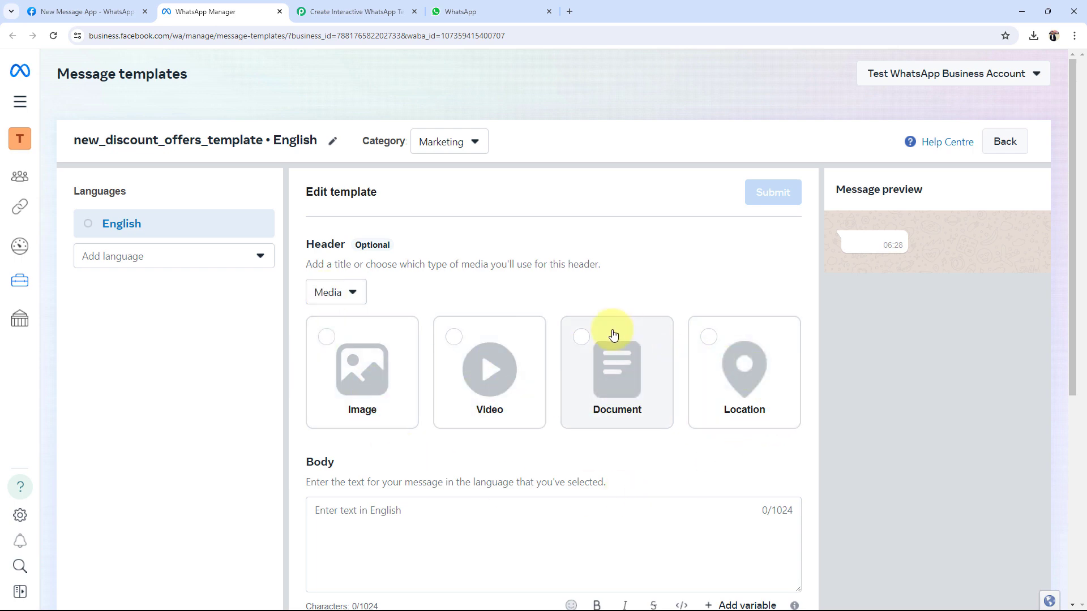
click(326, 339)
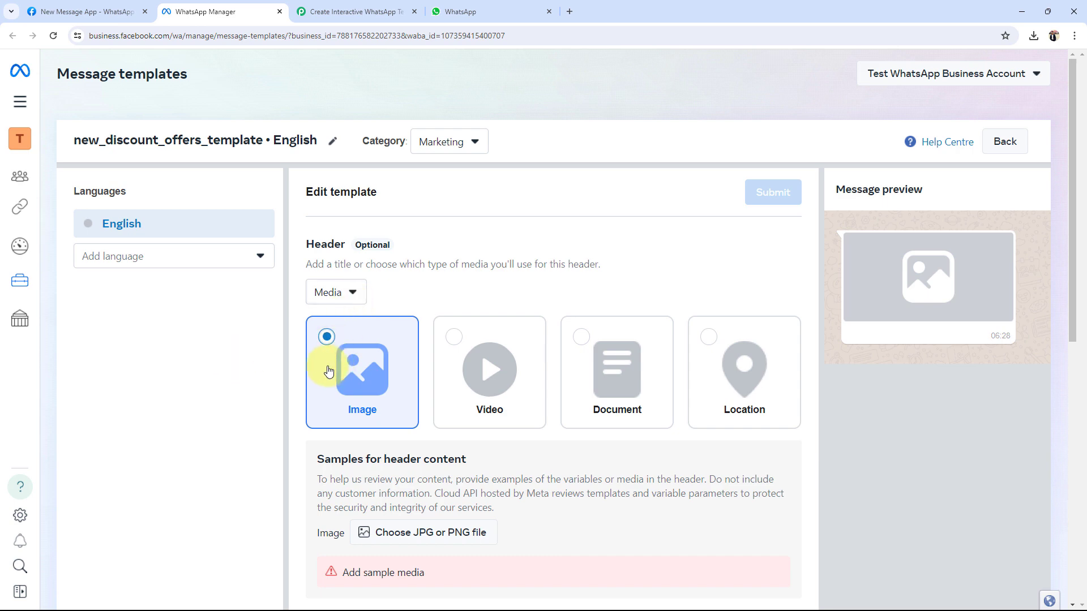
Step: Upload sweet.jpg as the sample header image
scroll(329, 371, down, 2)
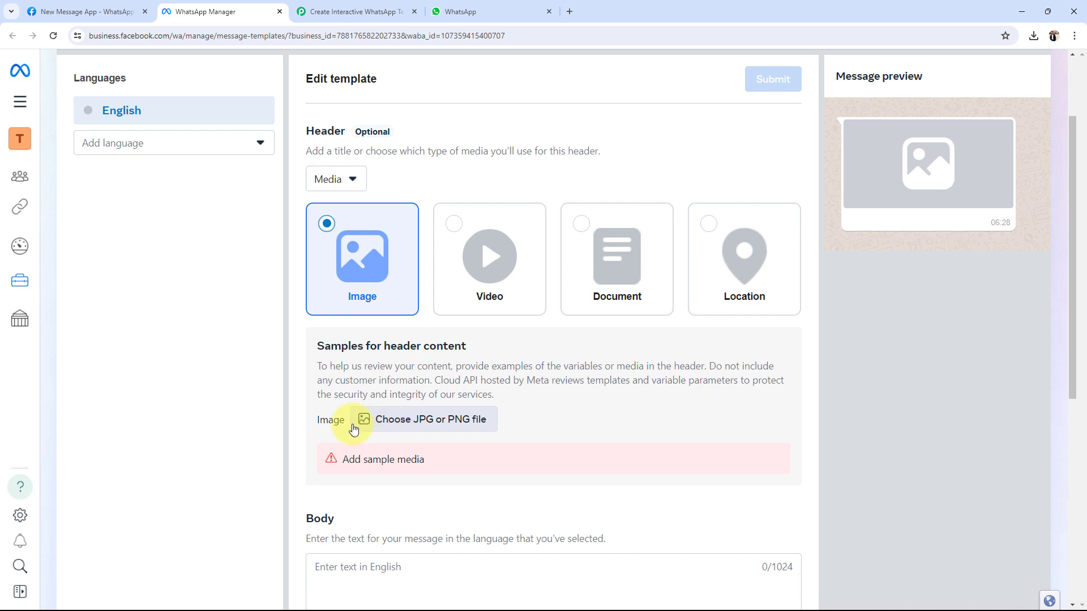
click(389, 420)
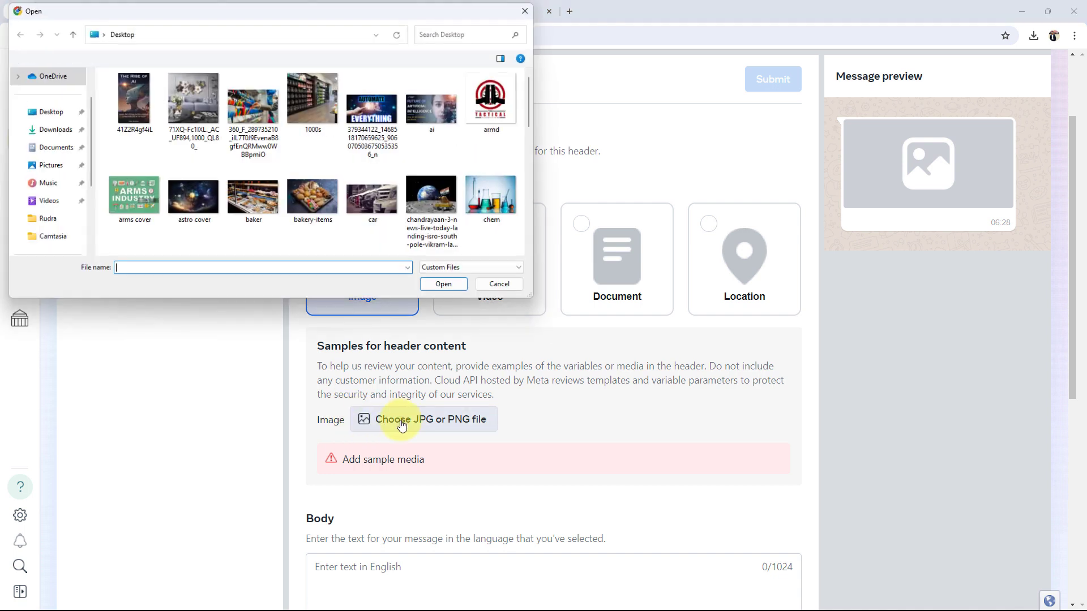
text(swe)
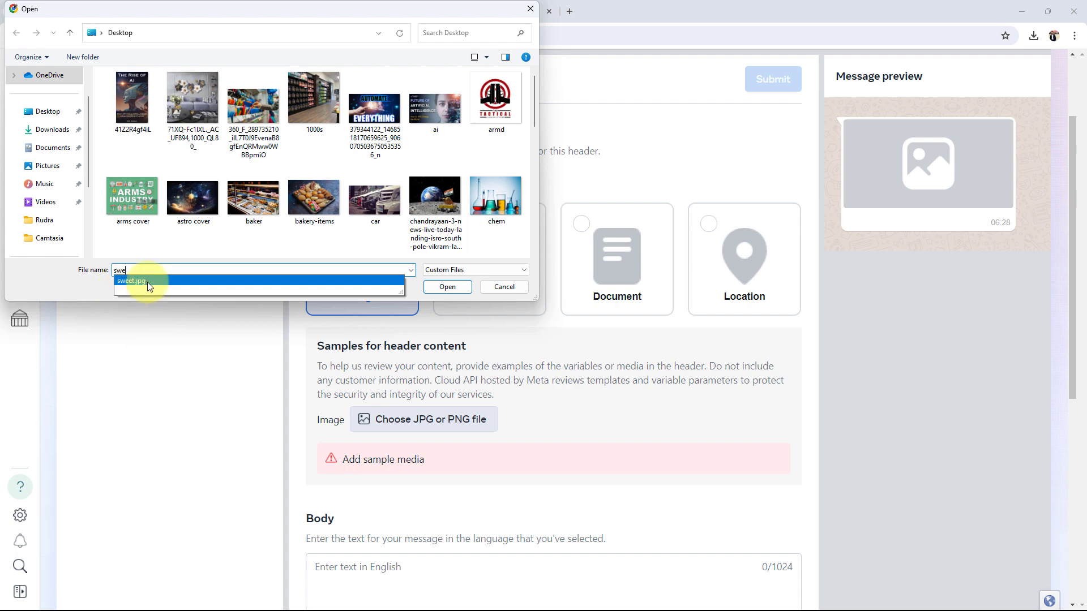
click(149, 286)
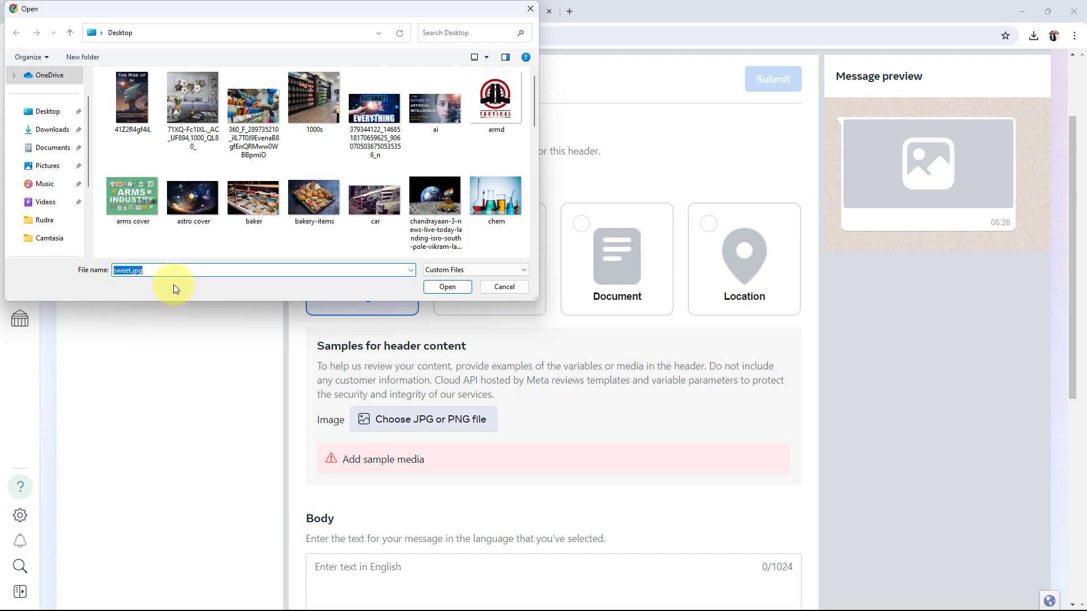
click(458, 291)
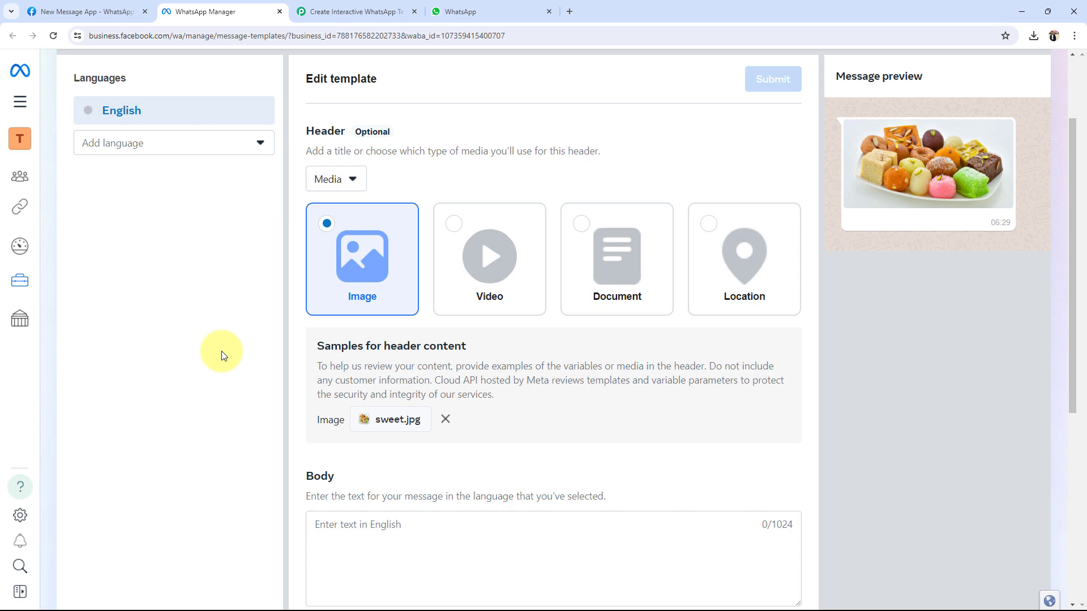
scroll(218, 352, down, 4)
drag(318, 248, 344, 255)
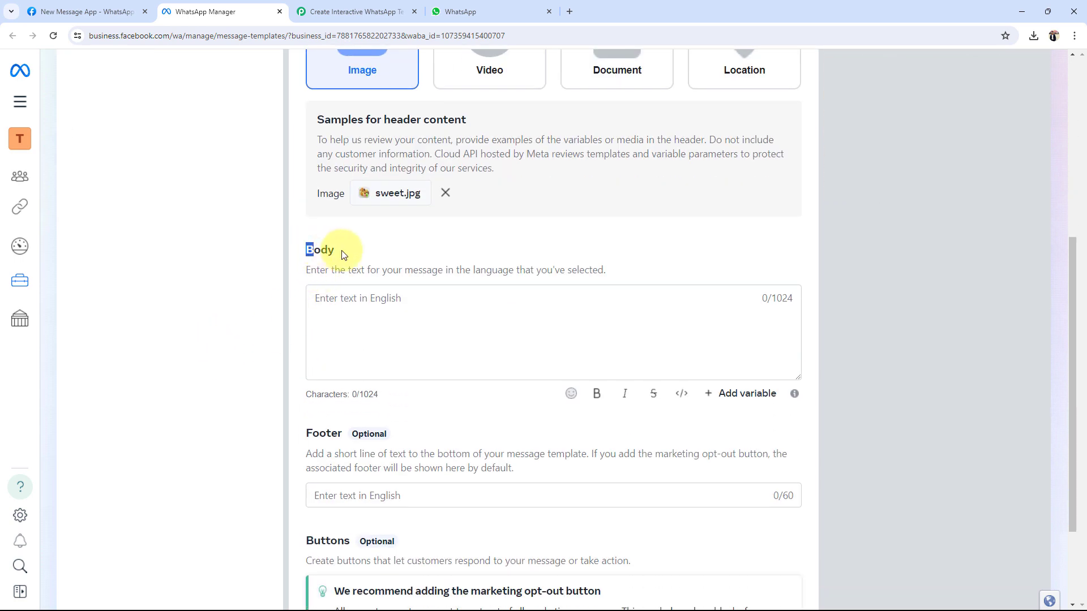
Step: Write the body as 'Hello {{1}}' plus the pasted ABC Sweets savings message, with {{1}} bold
click(330, 302)
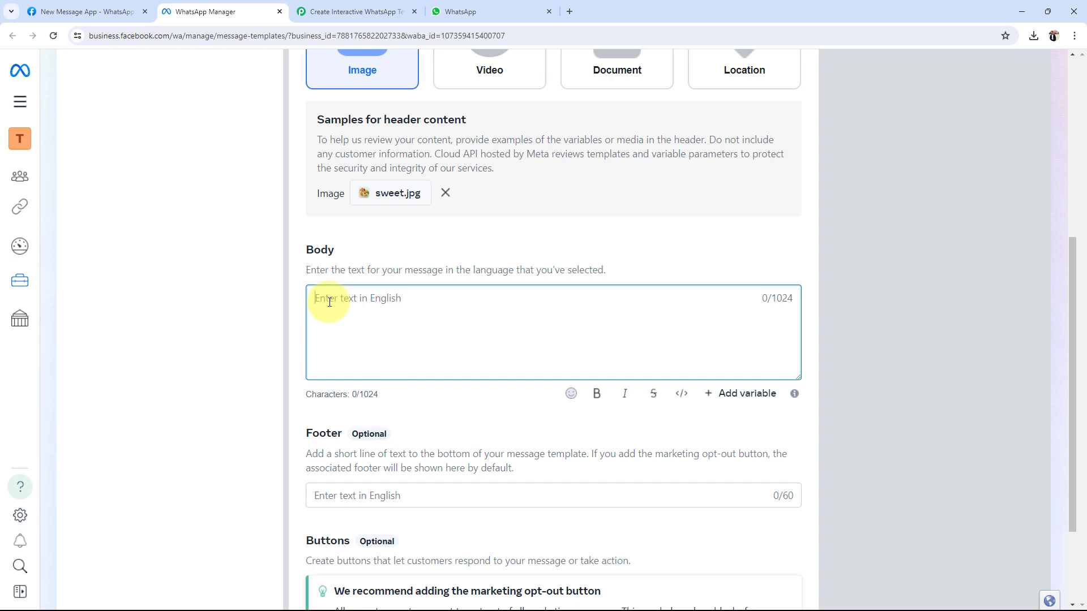
text(Hello)
click(742, 394)
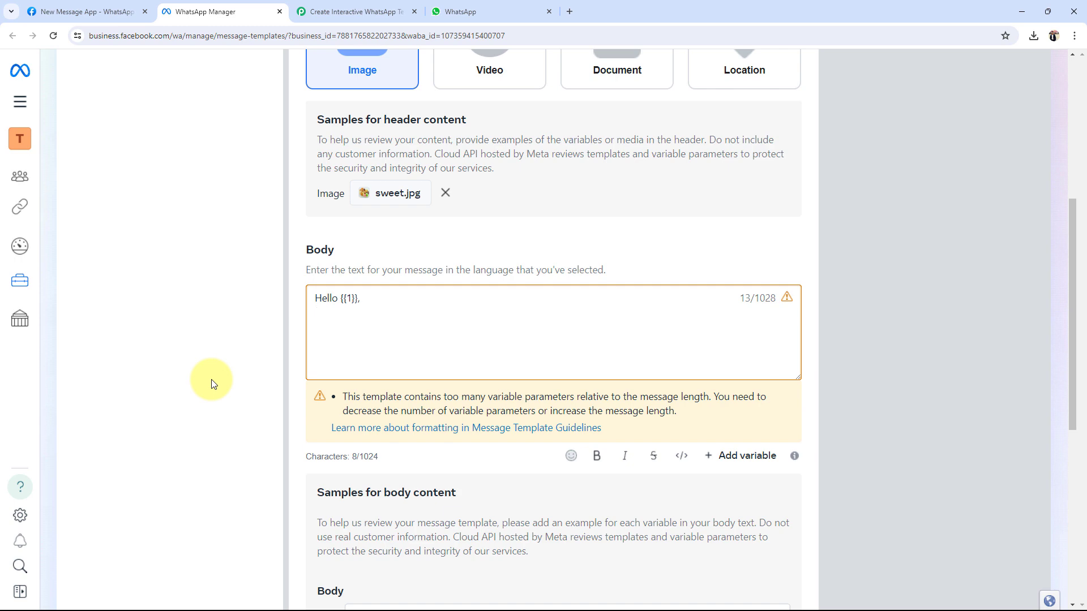
key(ctrl+v)
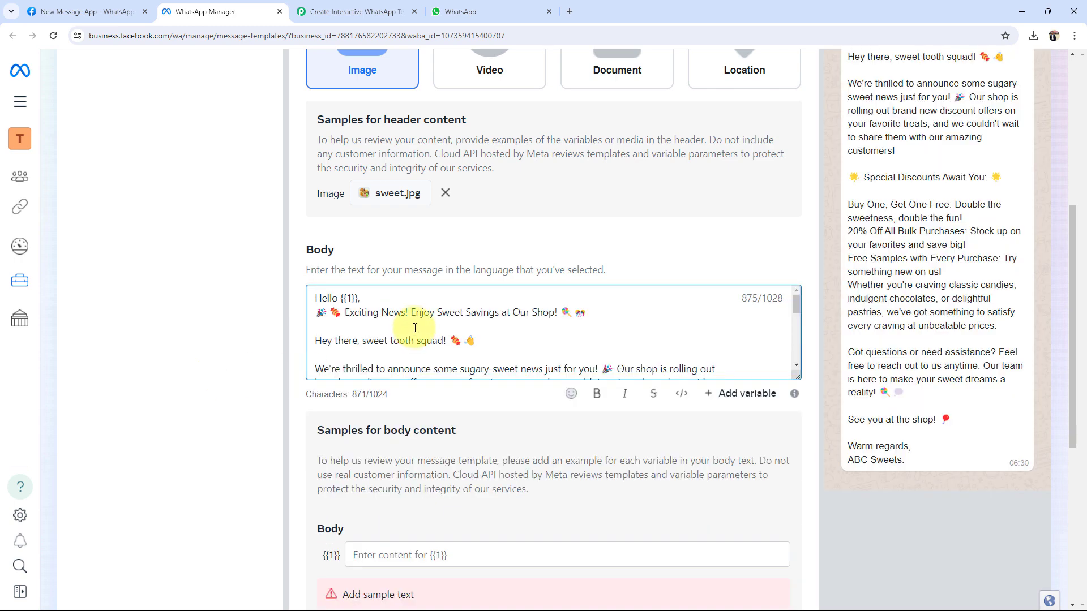
scroll(963, 192, up, 2)
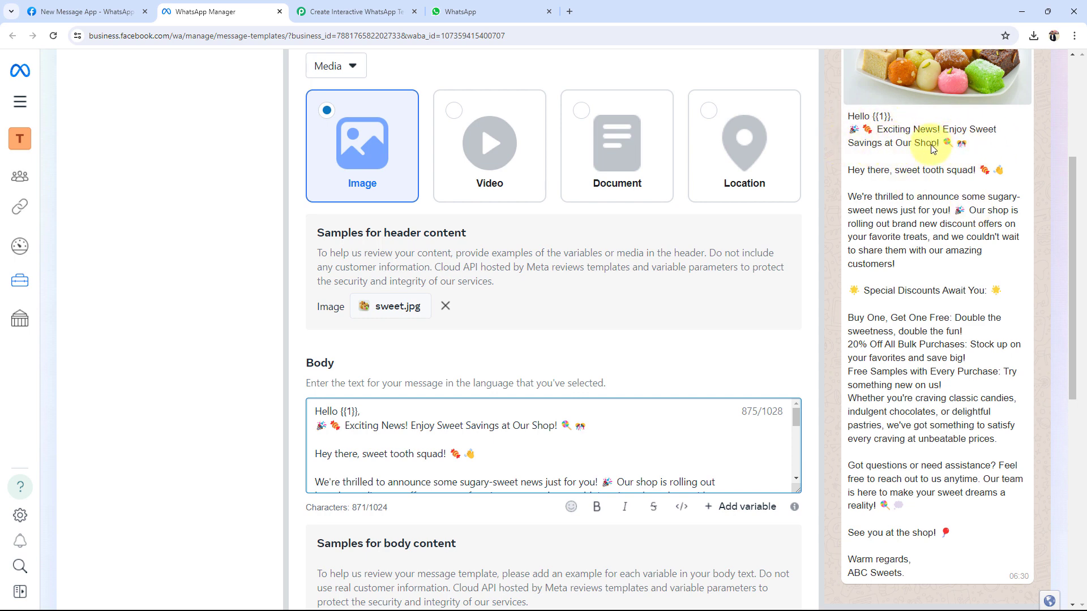
scroll(903, 170, down, 2)
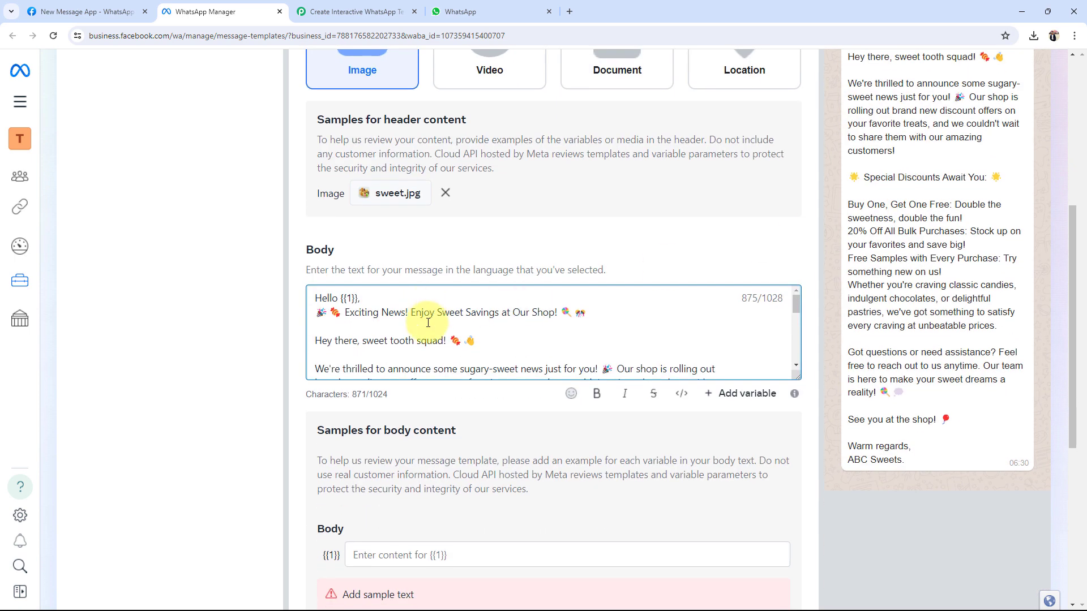
scroll(427, 323, down, 5)
scroll(428, 323, down, 1)
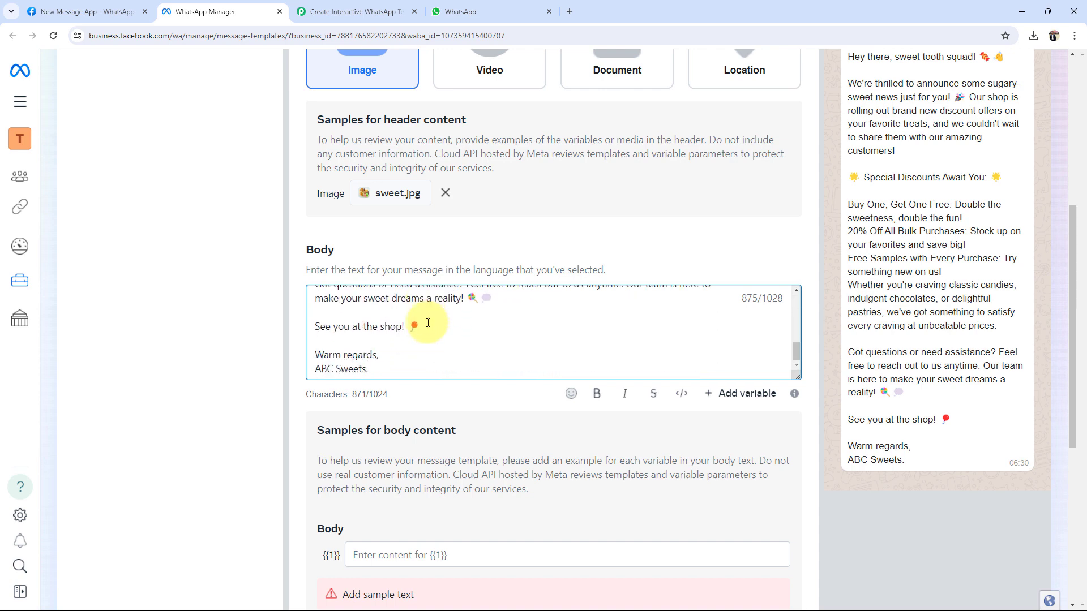
scroll(428, 322, up, 10)
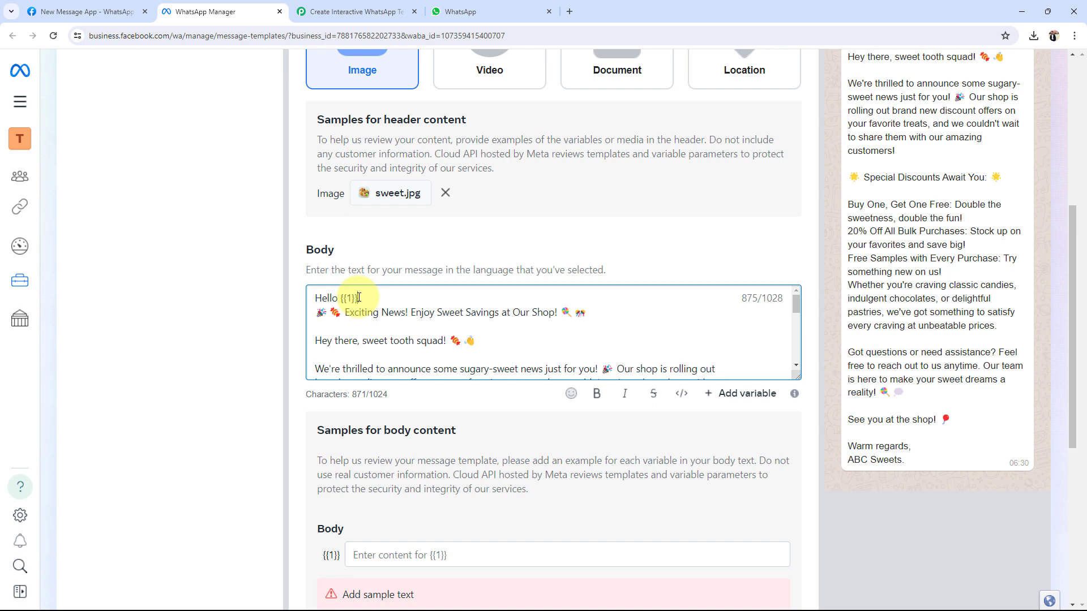
drag(358, 298, 340, 298)
click(596, 390)
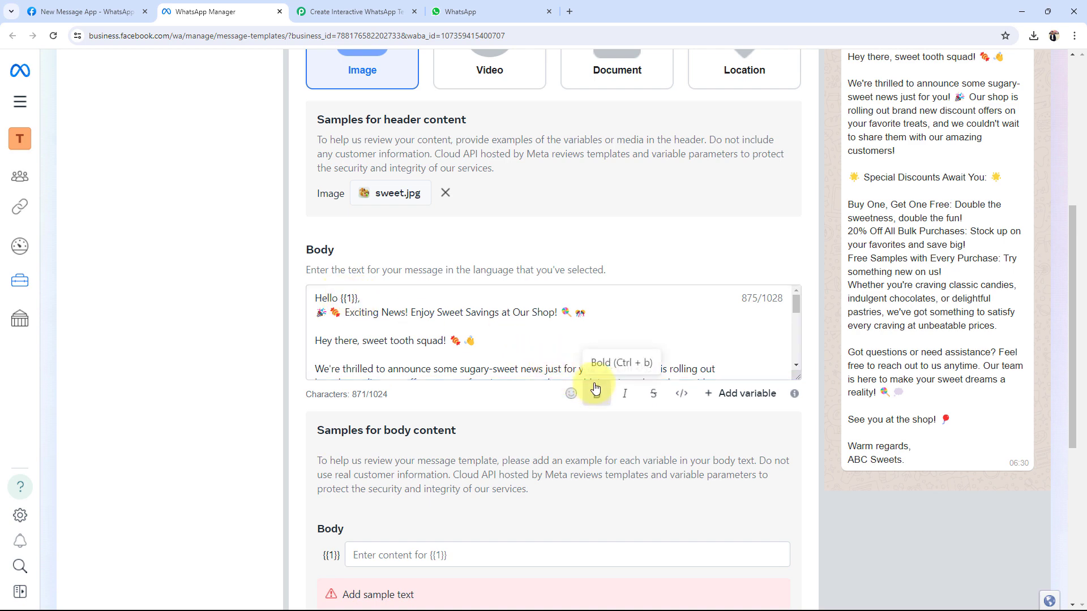
Step: Enter Test User as the sample value for the {{1}} variable
scroll(875, 176, up, 3)
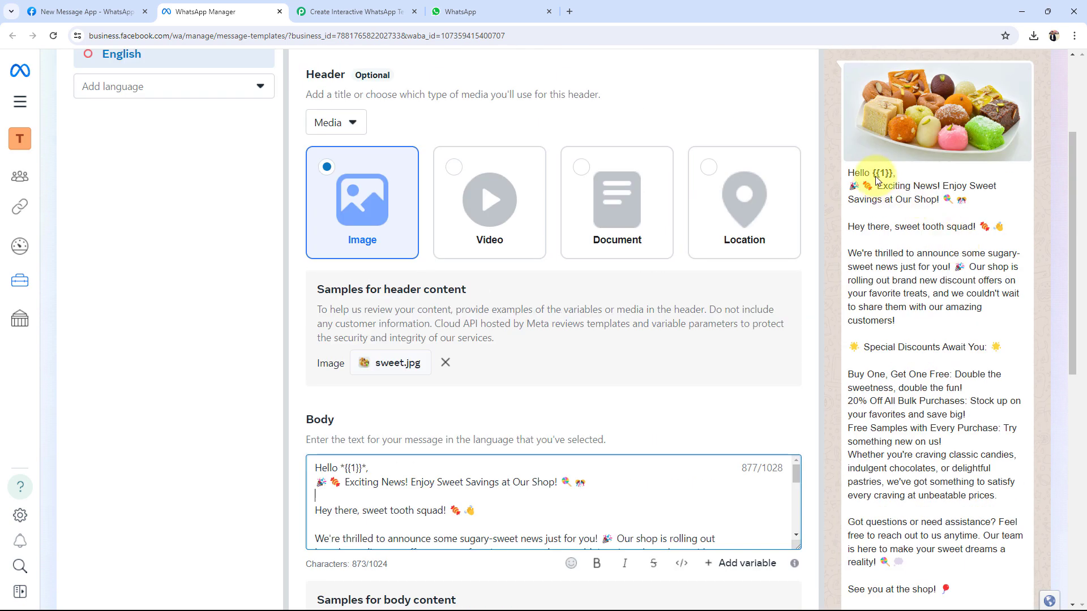
scroll(194, 362, down, 3)
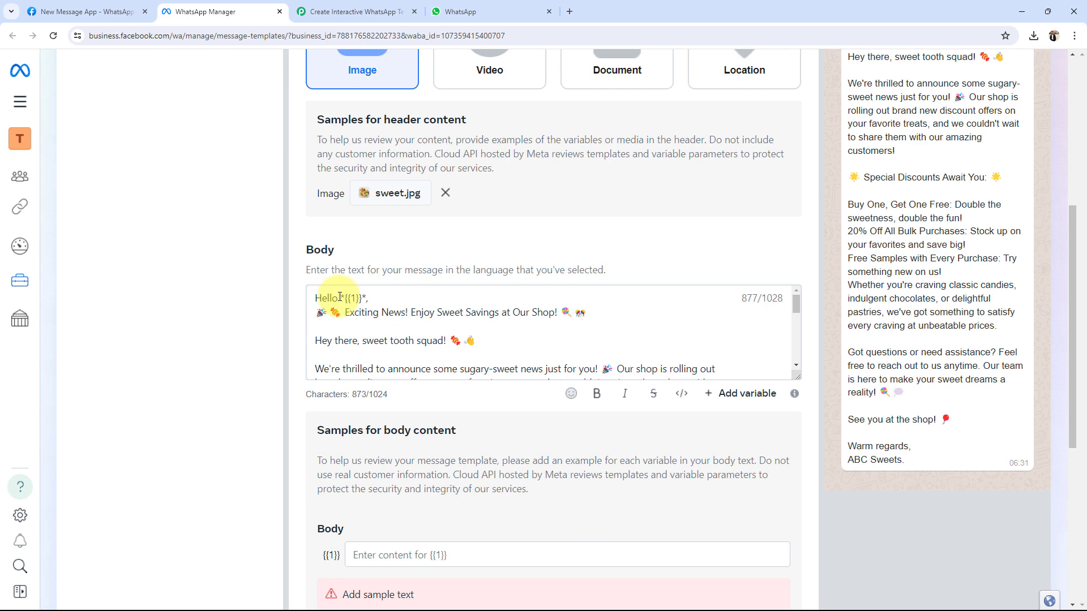
scroll(214, 352, down, 3)
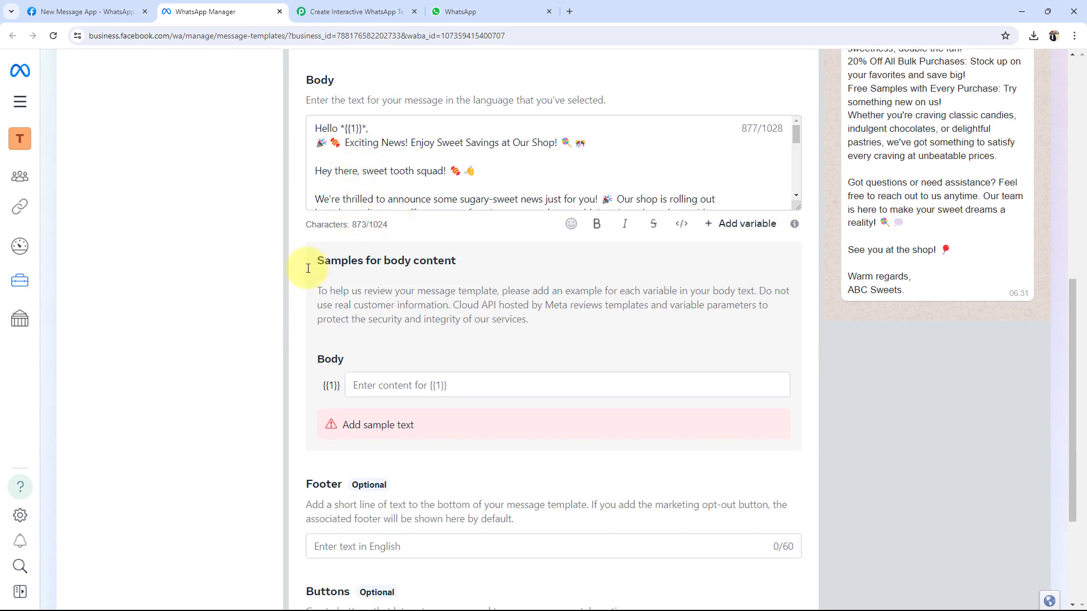
click(371, 378)
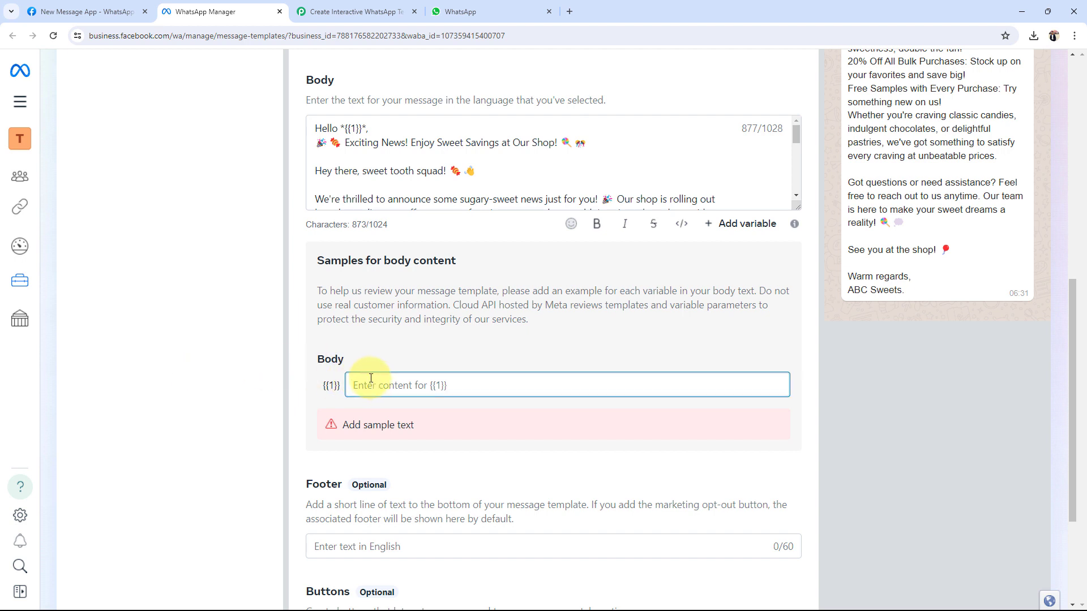
text(Test)
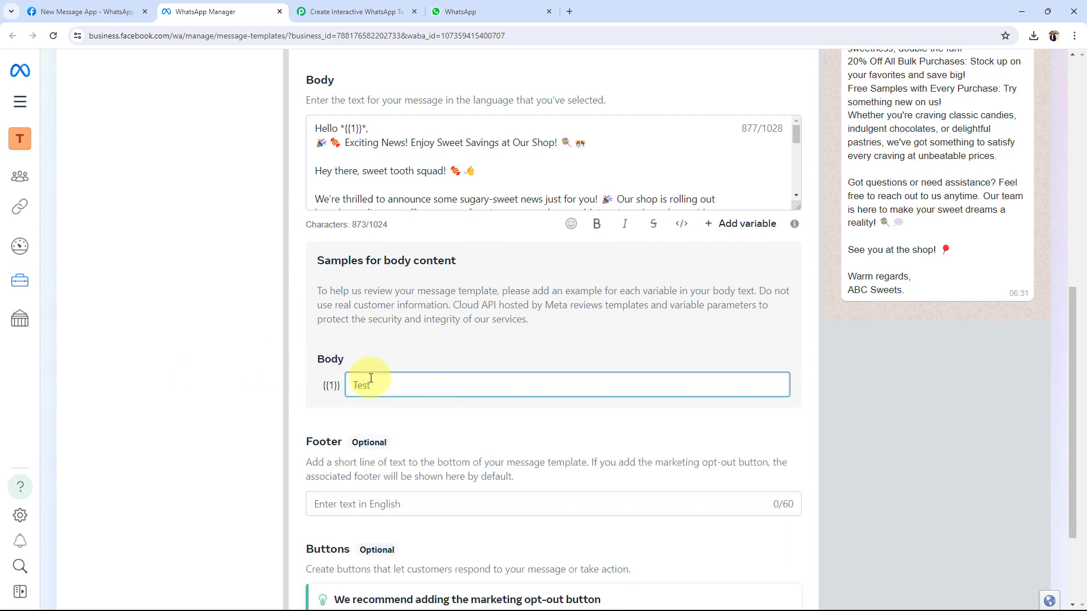
text( User)
click(241, 395)
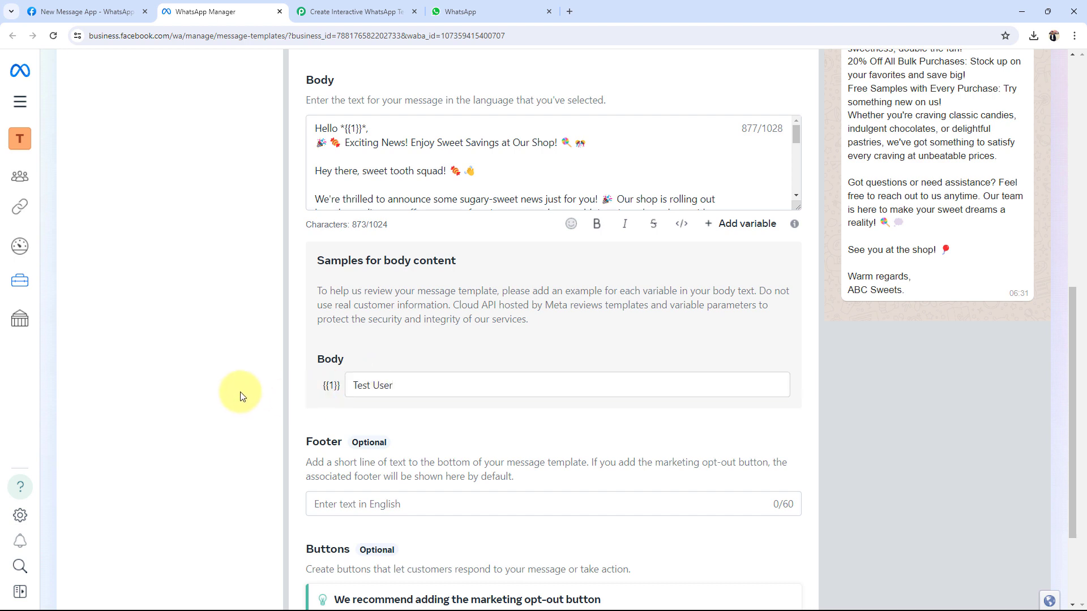
scroll(240, 394, down, 1)
scroll(240, 395, down, 1)
drag(307, 329, 343, 329)
click(343, 328)
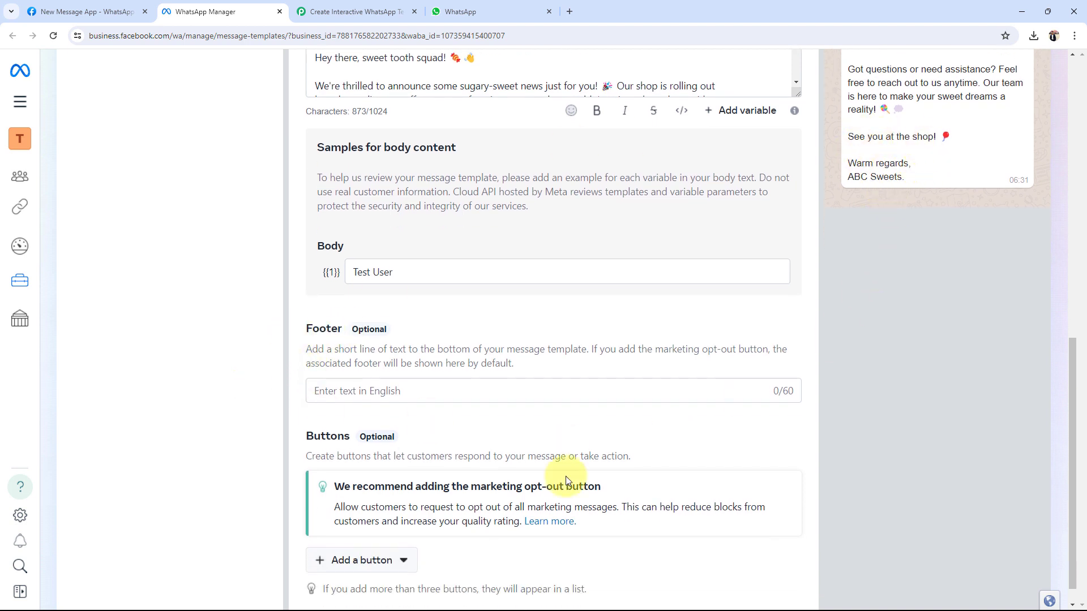
Step: Try 'Please Visit' as footer text, then delete it so the footer stays empty
click(366, 392)
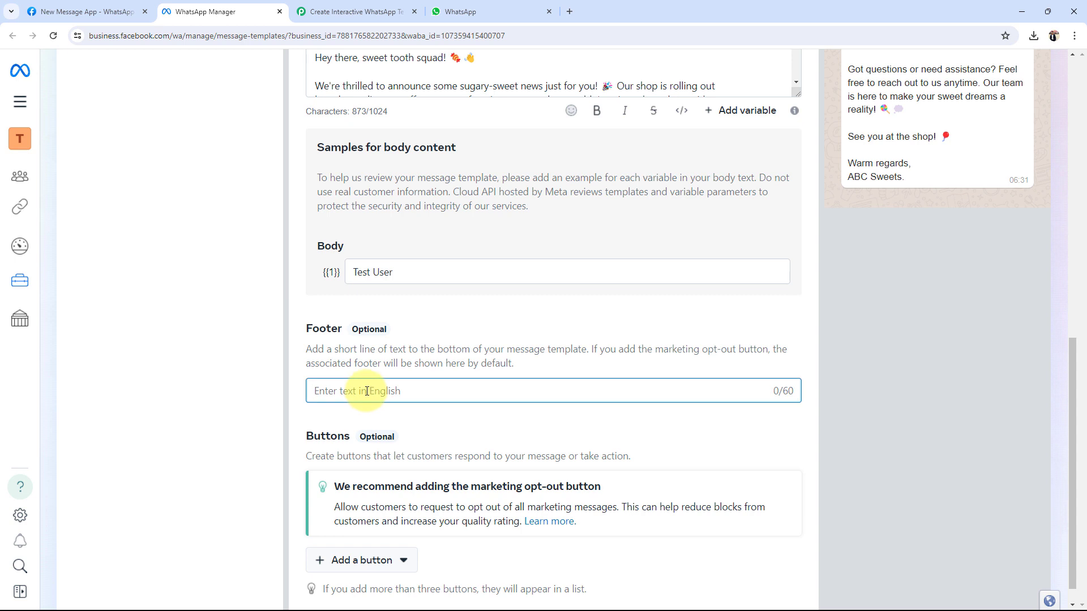
text(Pl)
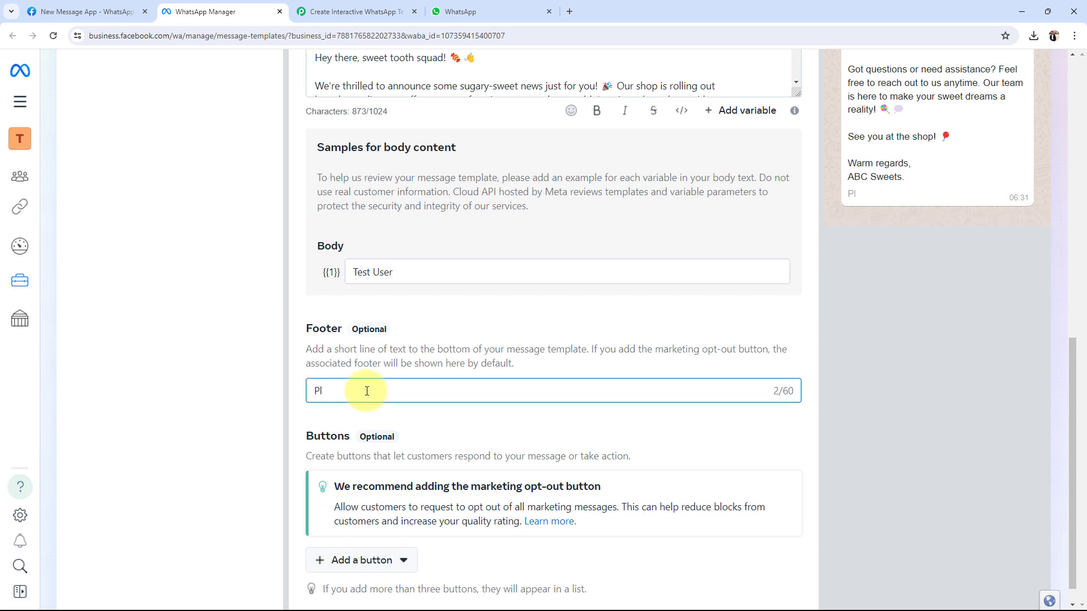
text(ease)
text(Visit)
scroll(886, 271, up, 1)
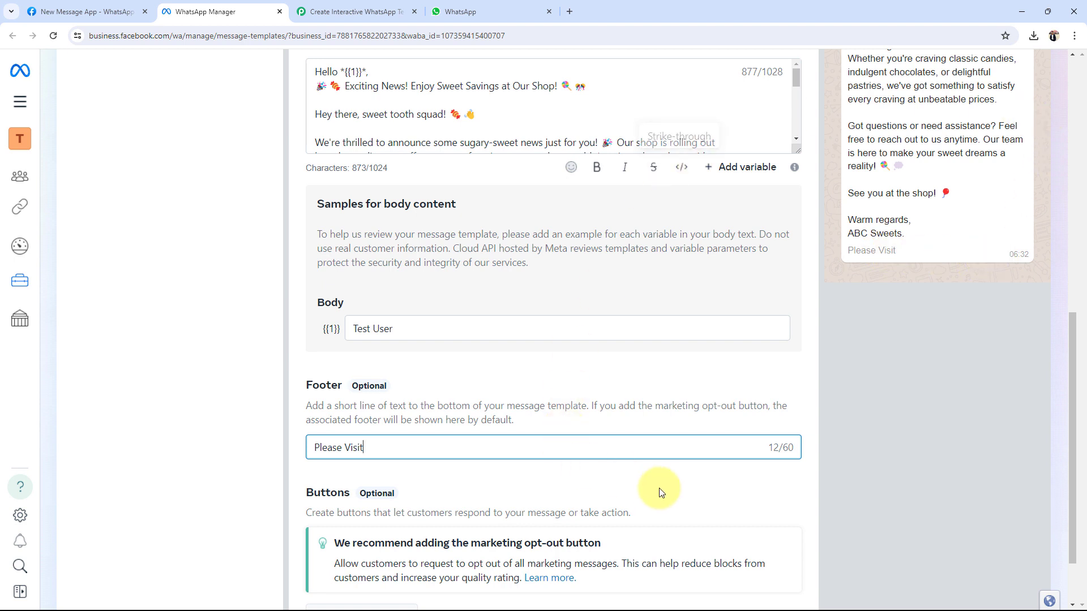
key(ctrl+a)
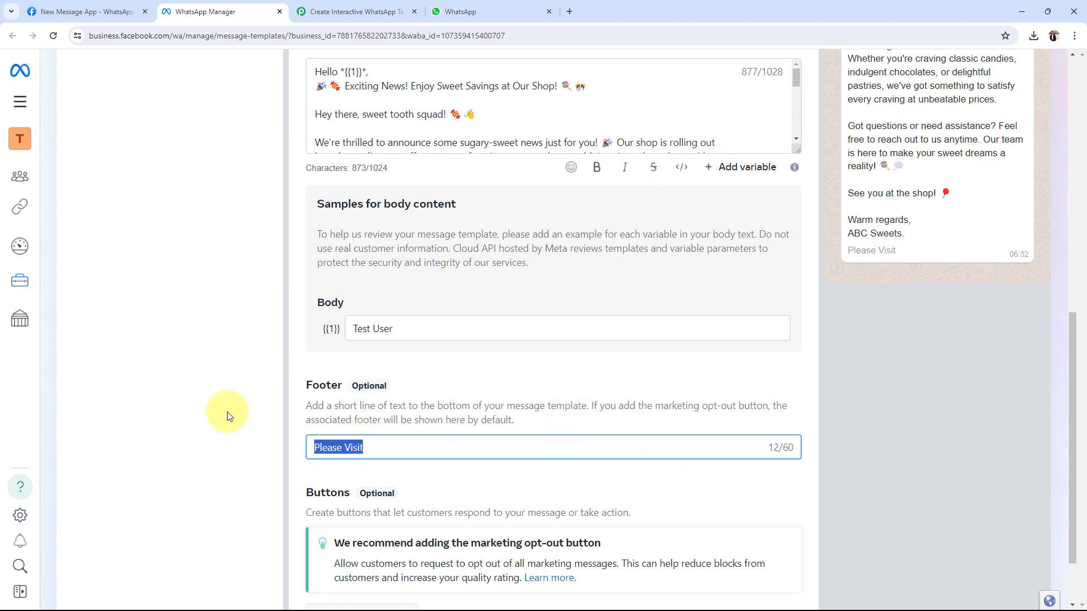
key(BackSpace)
click(175, 430)
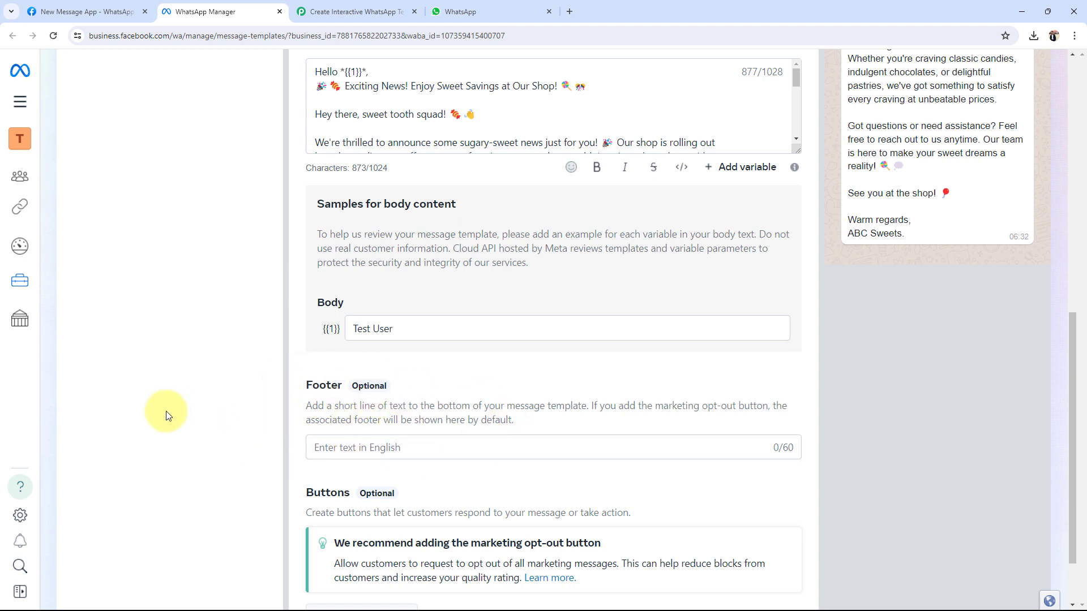
scroll(169, 422, down, 2)
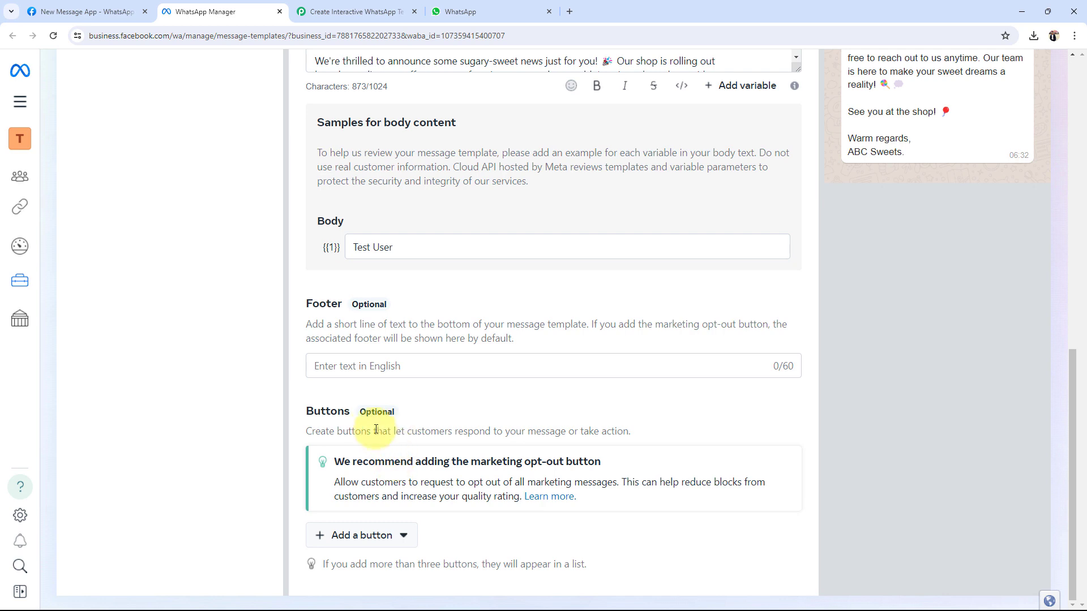
drag(307, 410, 358, 416)
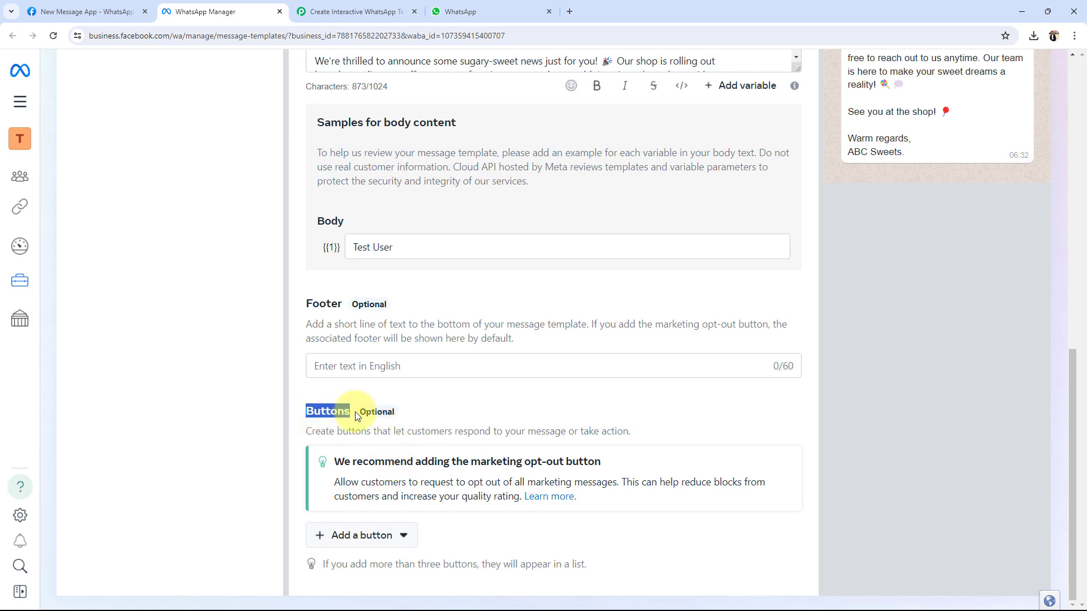
click(260, 417)
click(460, 11)
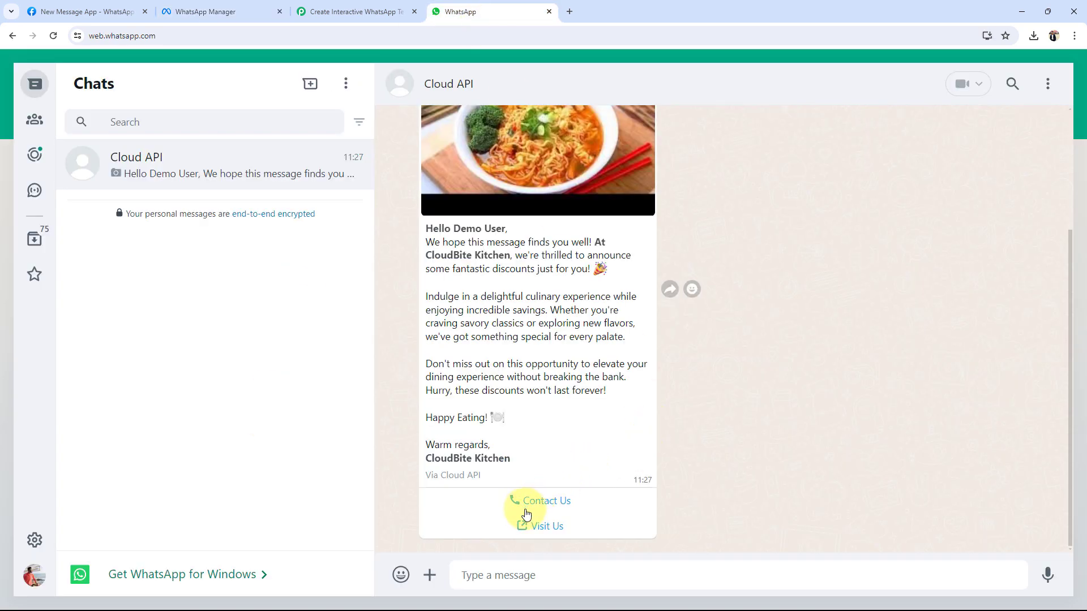
click(229, 8)
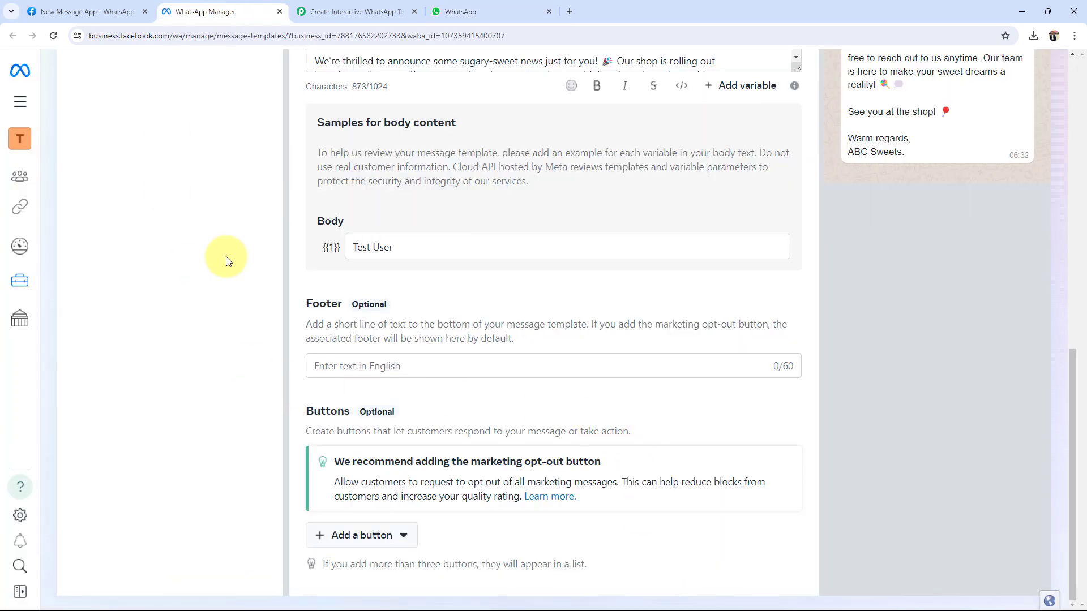
Step: Add a Visit website call-to-action button with button text 'Visit Us'
click(344, 538)
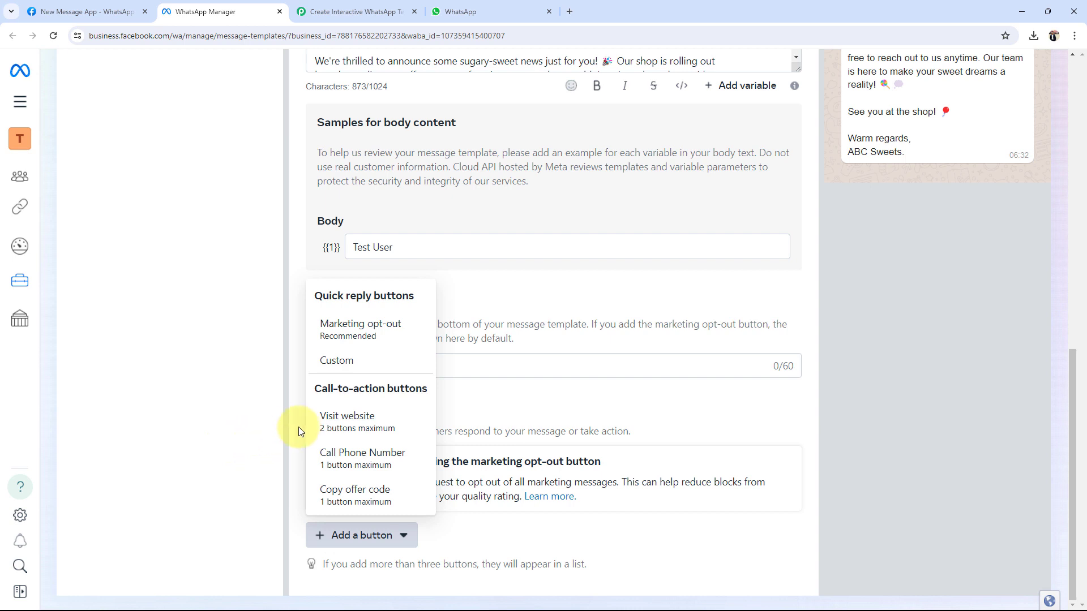
click(347, 417)
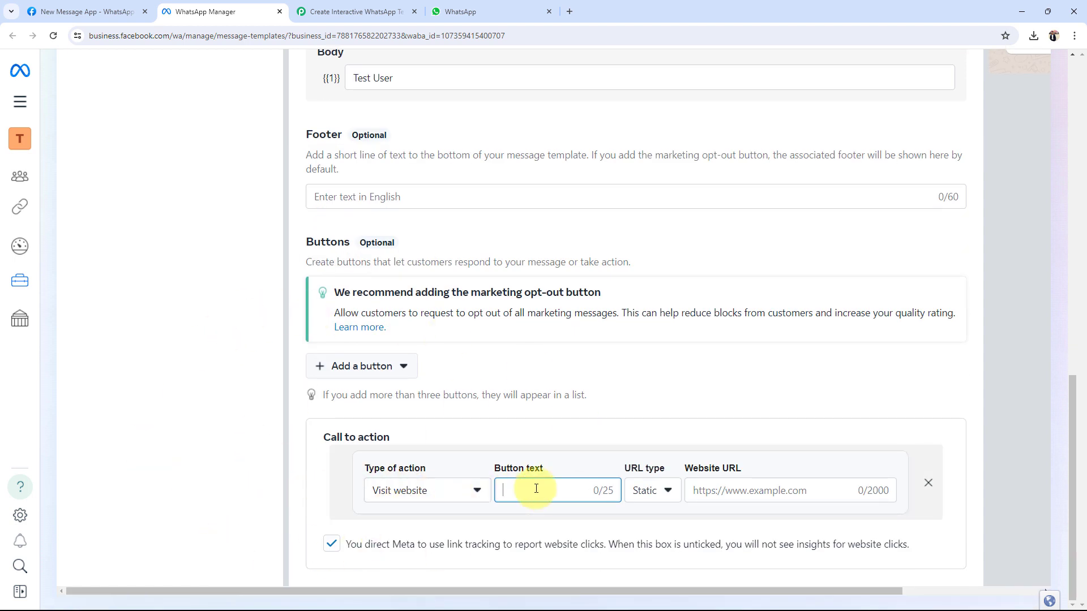
text(Visit Us)
click(665, 492)
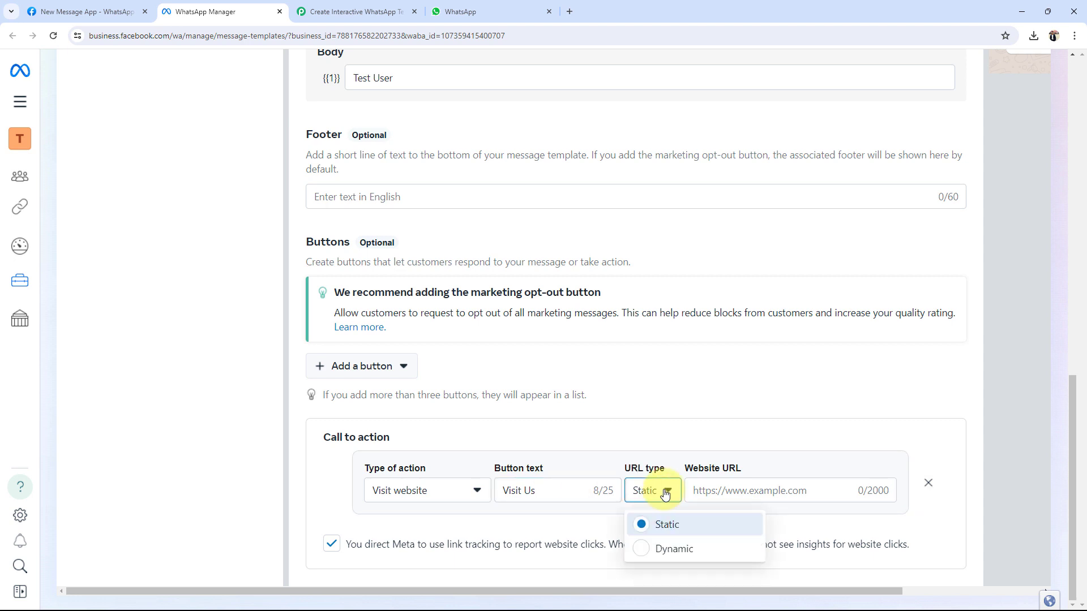
click(707, 491)
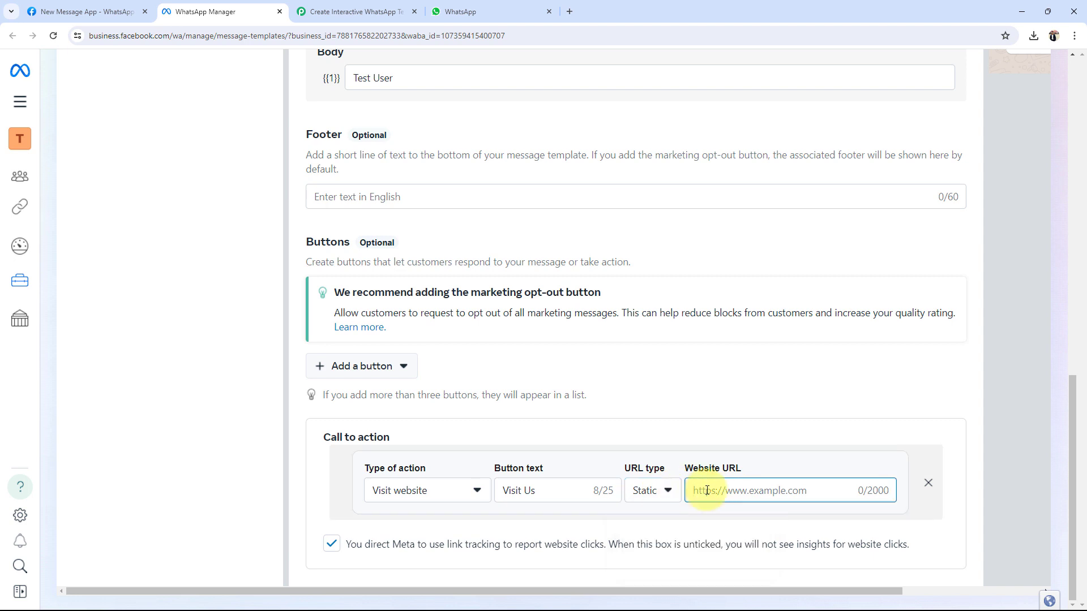
text(http://www.pabbly.com/)
click(201, 418)
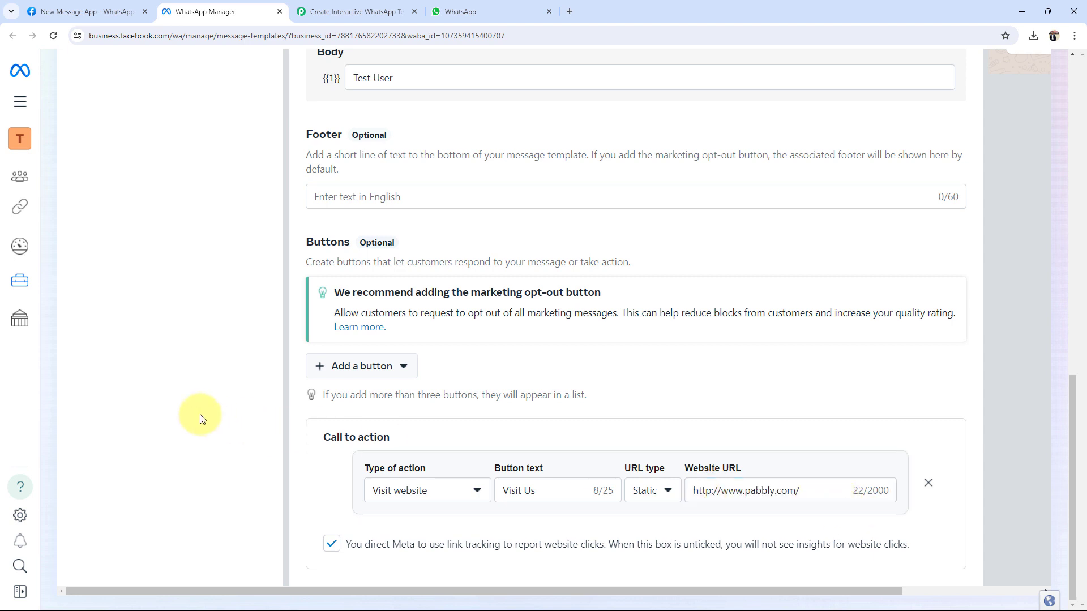
drag(645, 590, 786, 592)
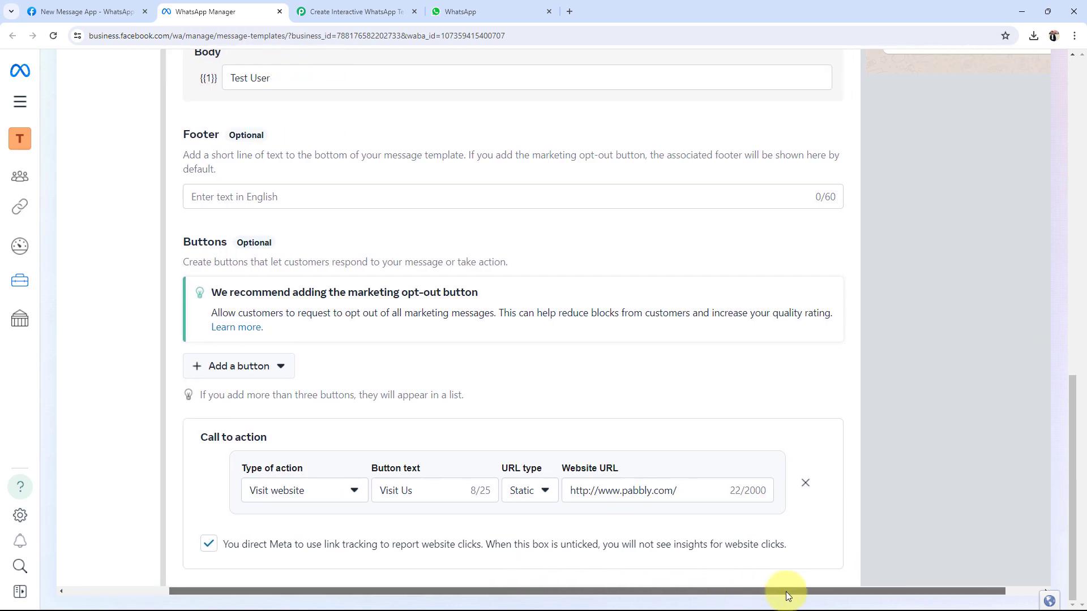
scroll(830, 513, up, 9)
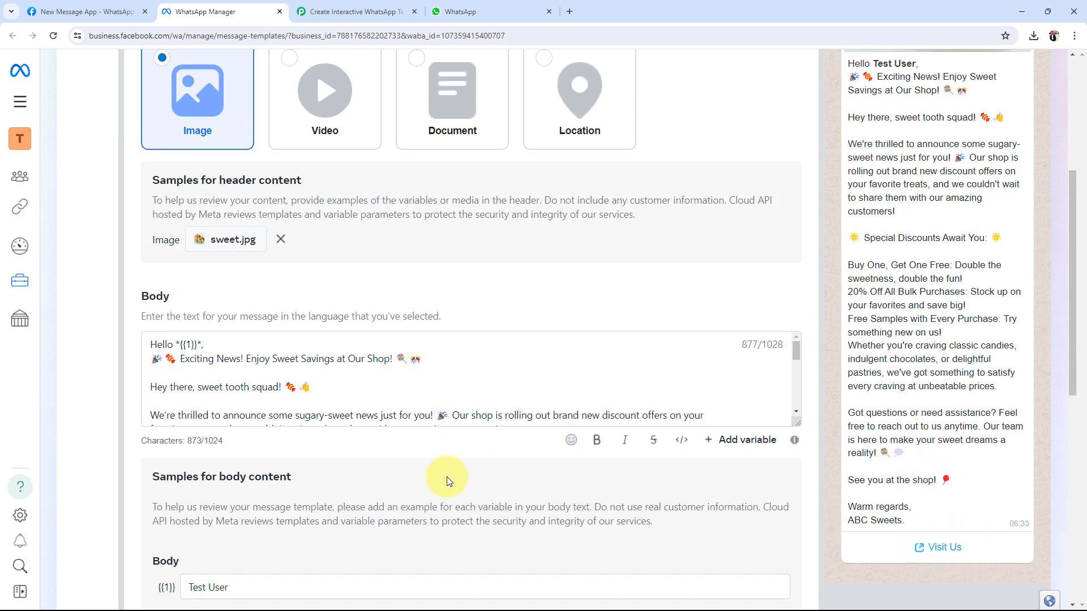
scroll(447, 477, down, 9)
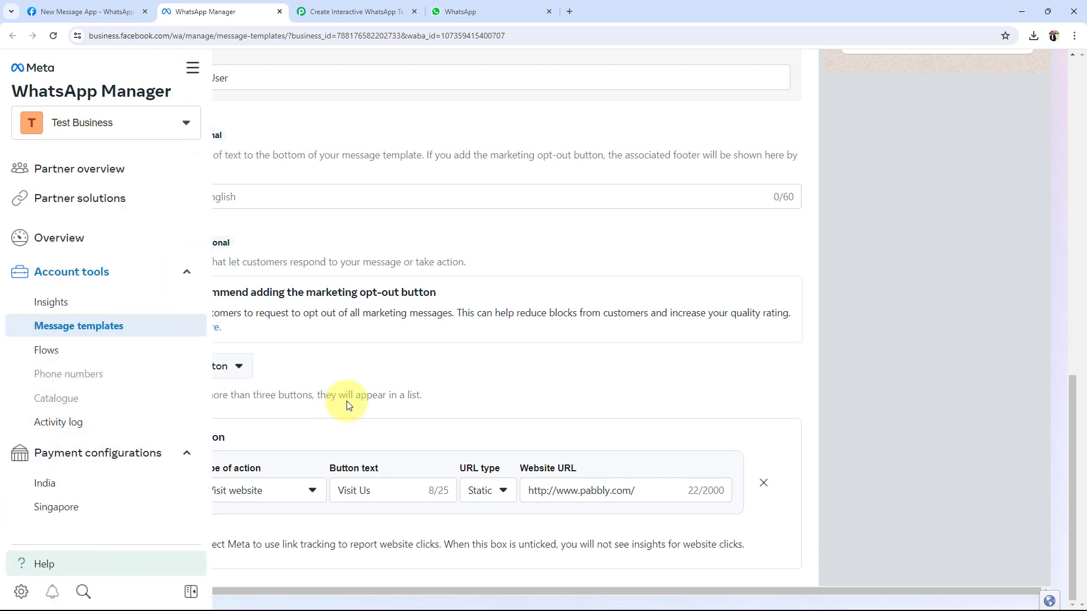
Step: Add a Call phone number button with button text 'Call Us'
click(242, 374)
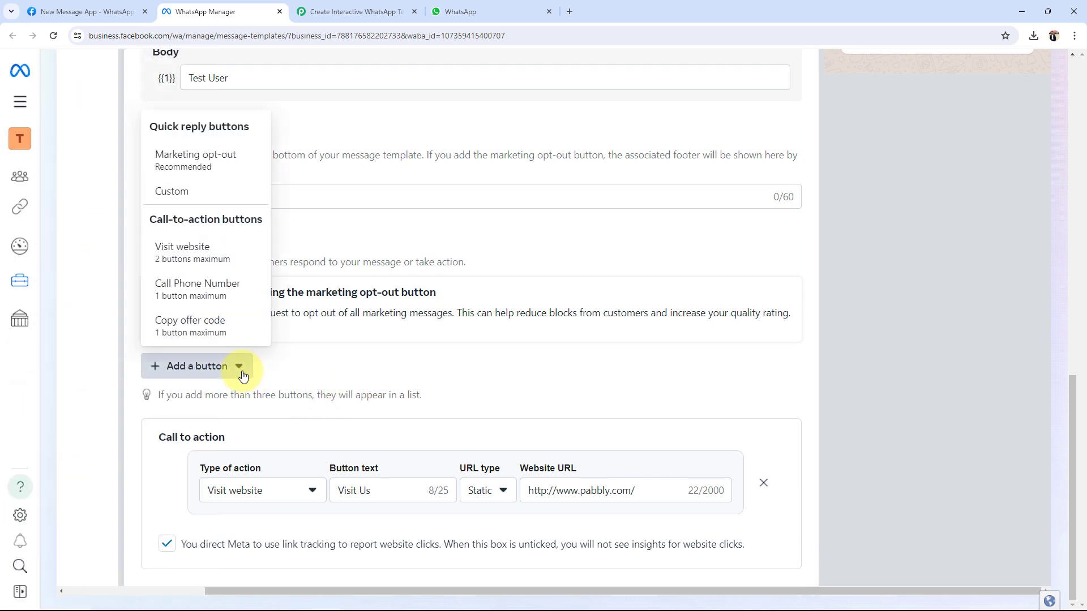
click(177, 285)
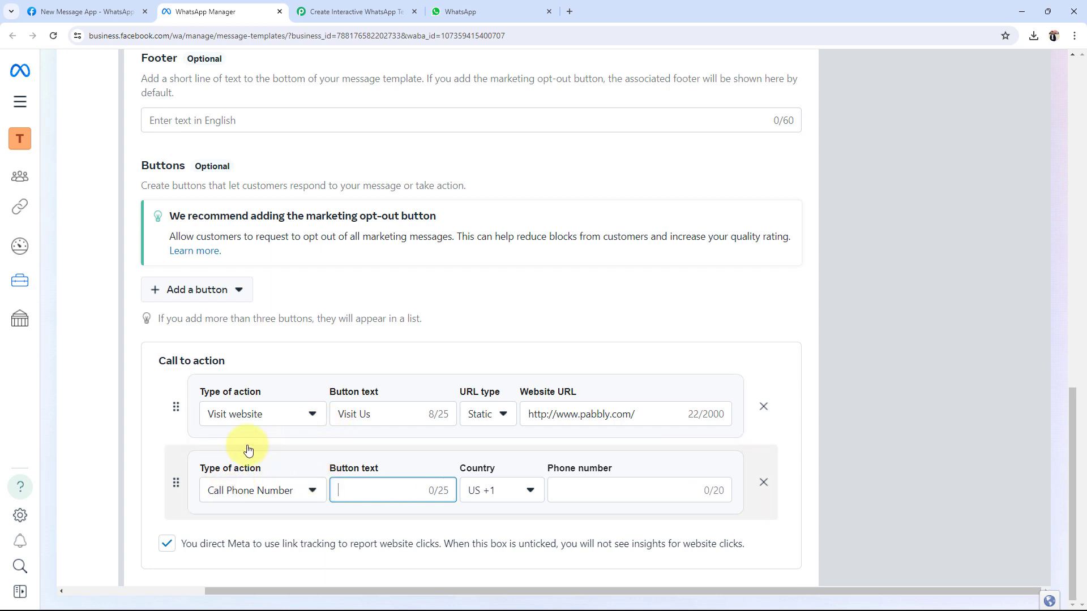
text(Call Us)
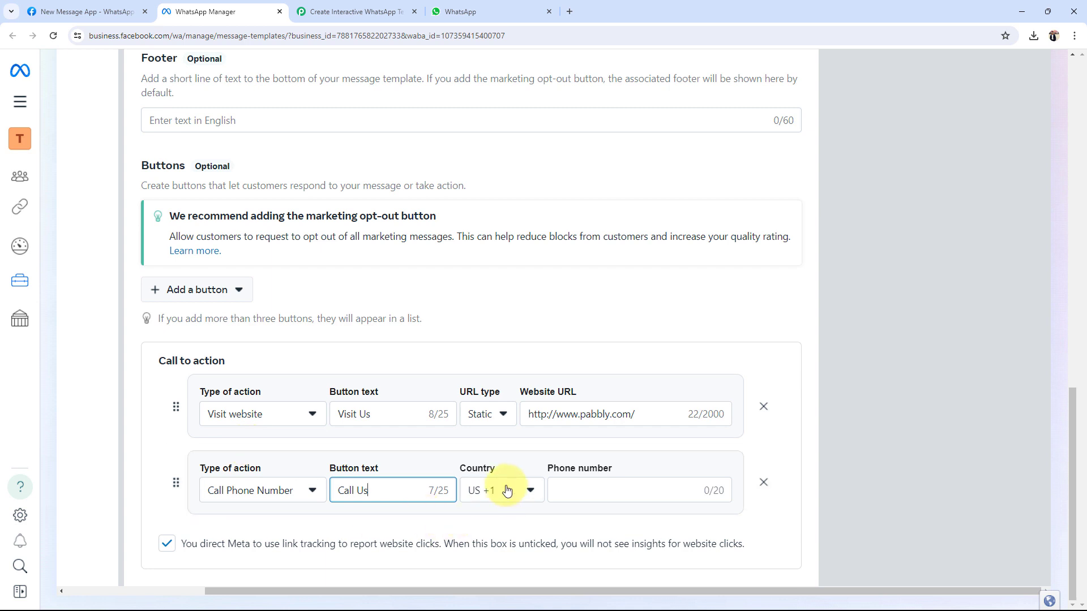
Step: Set the call button's country to IN +91 and enter the phone number
click(504, 490)
text(+91)
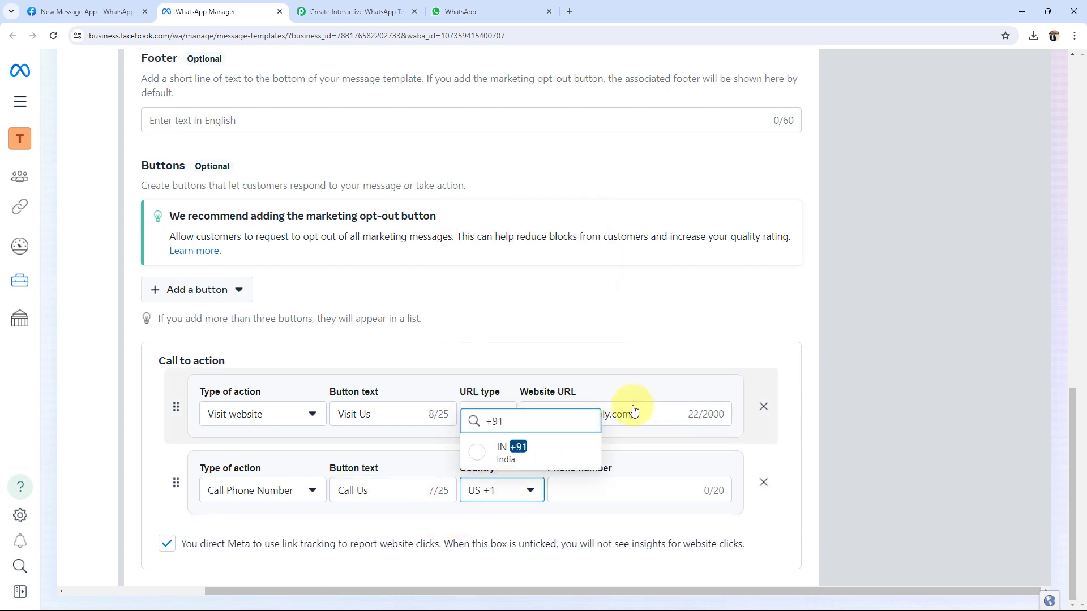
key(Return)
click(562, 489)
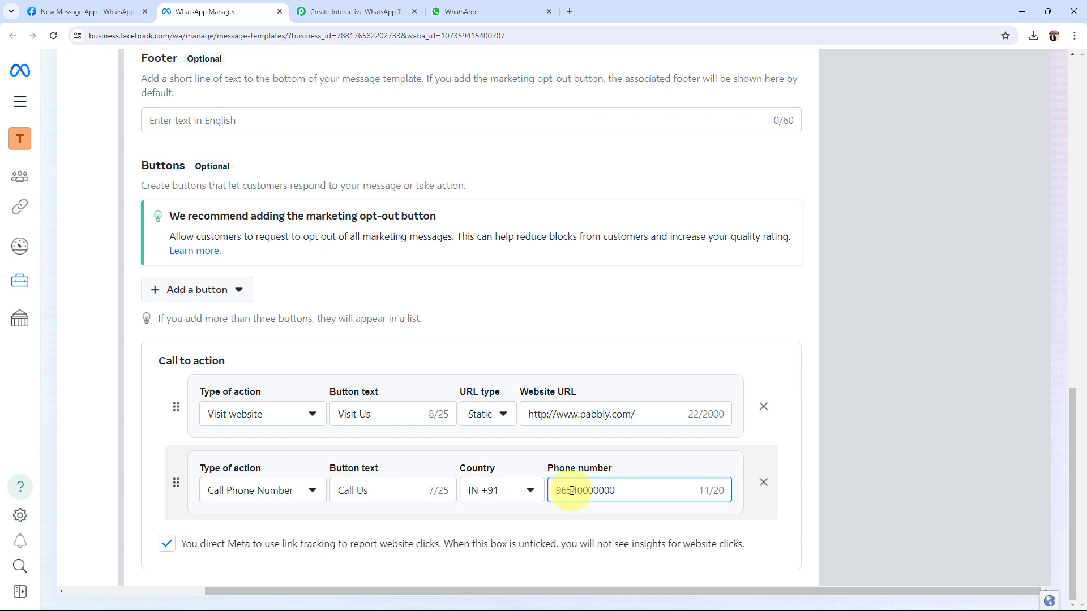
click(80, 469)
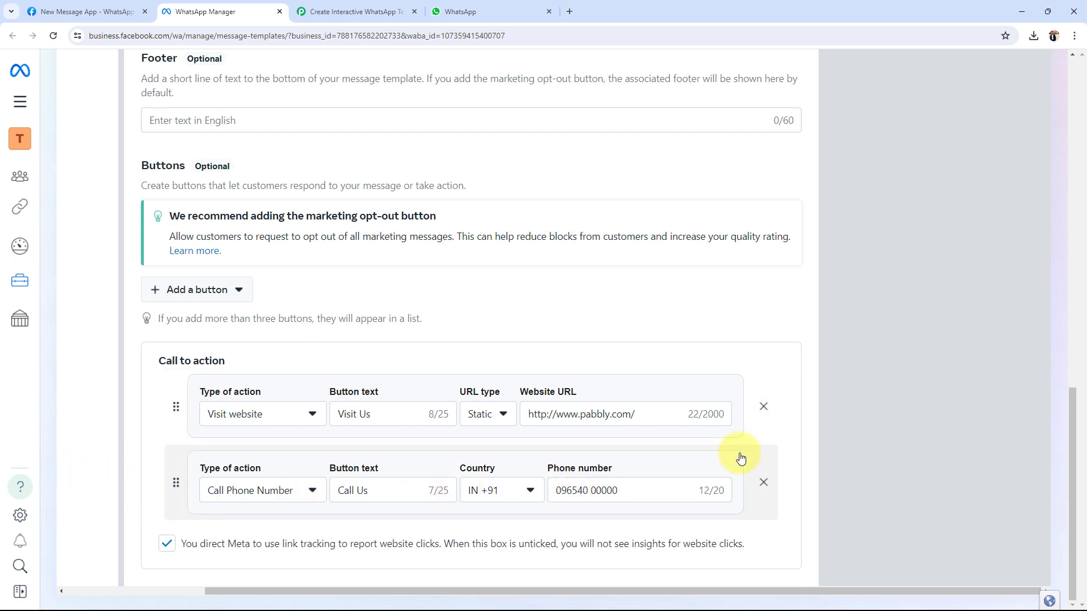
click(203, 292)
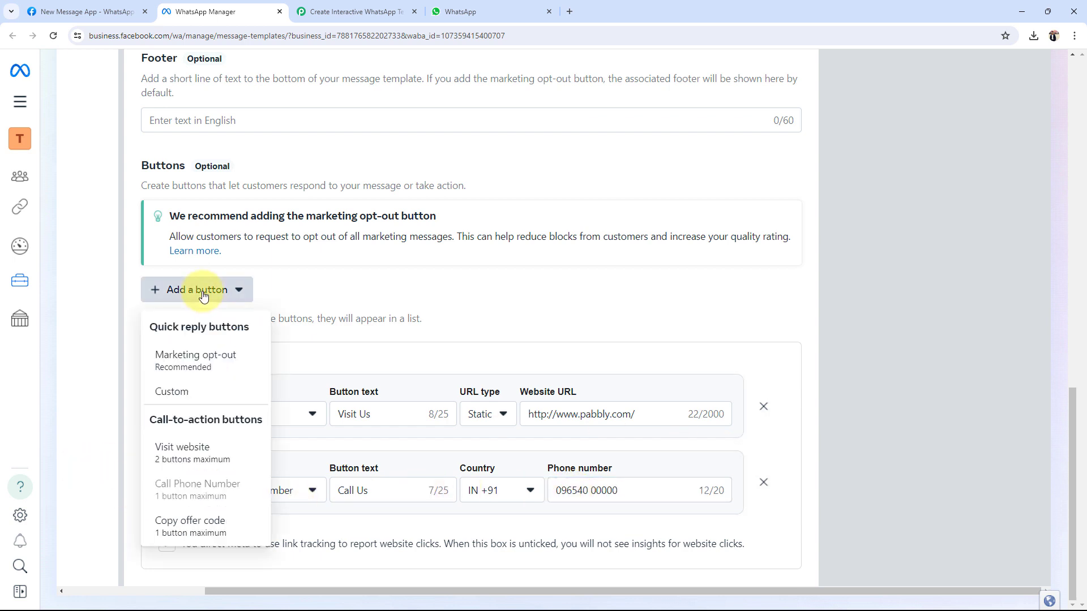
Step: Add a Copy offer code button with sample offer code ABCD4562010
click(172, 528)
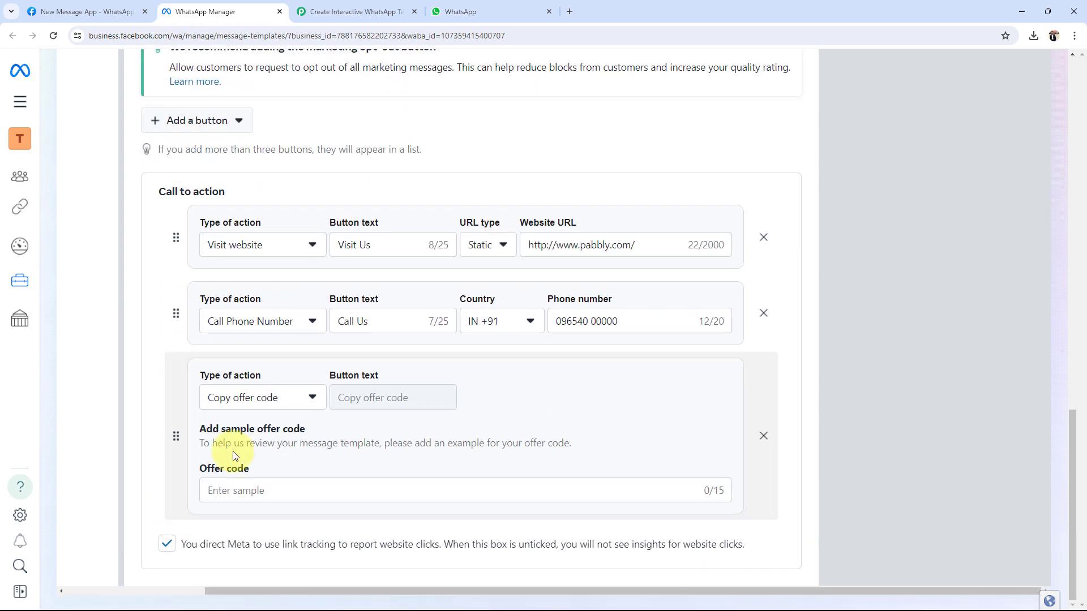
click(227, 406)
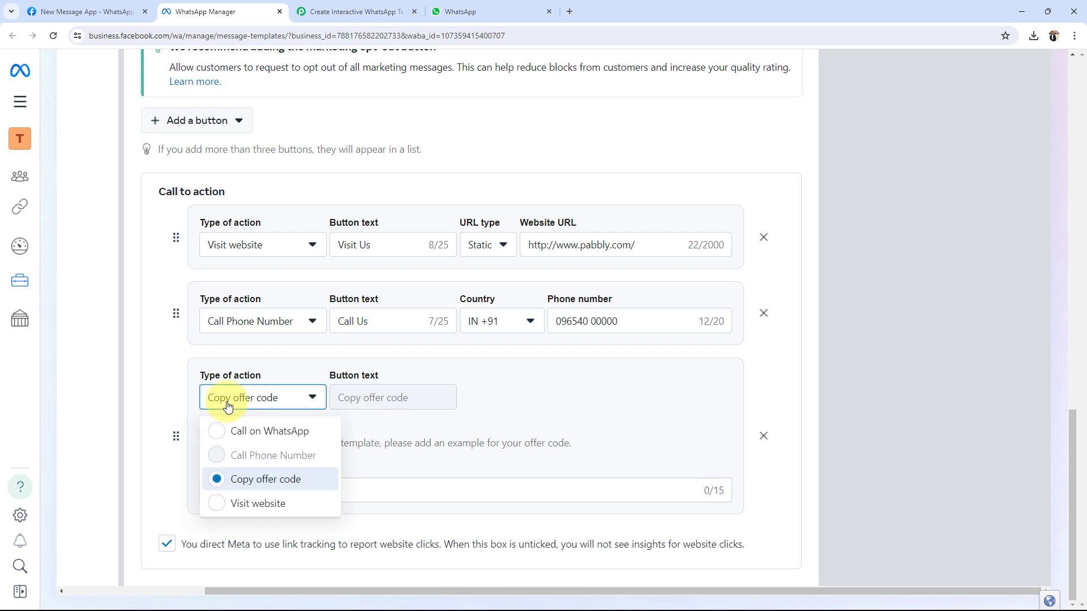
click(227, 406)
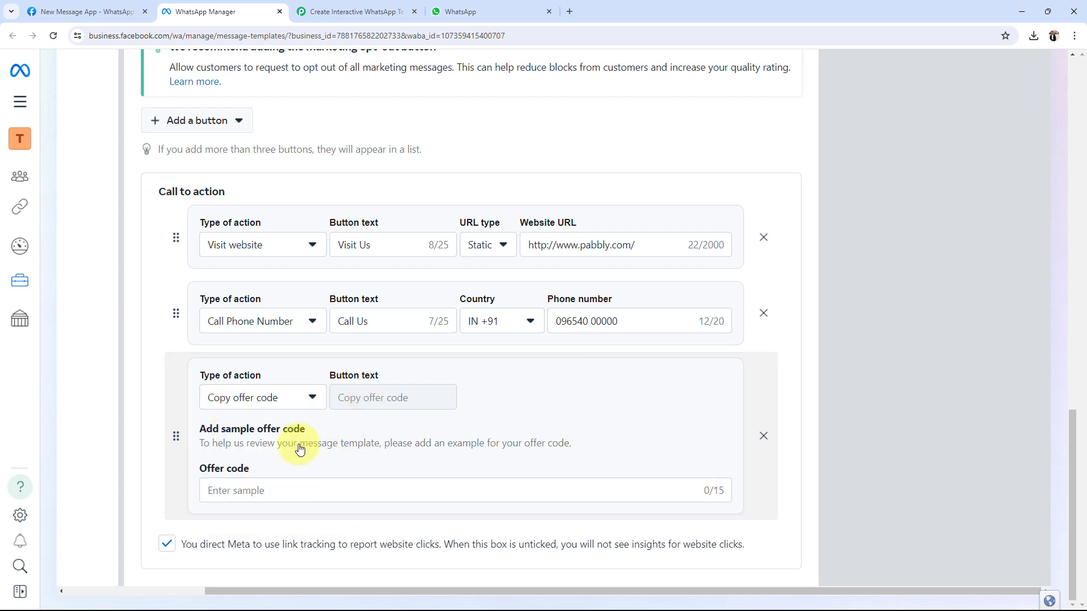
click(272, 488)
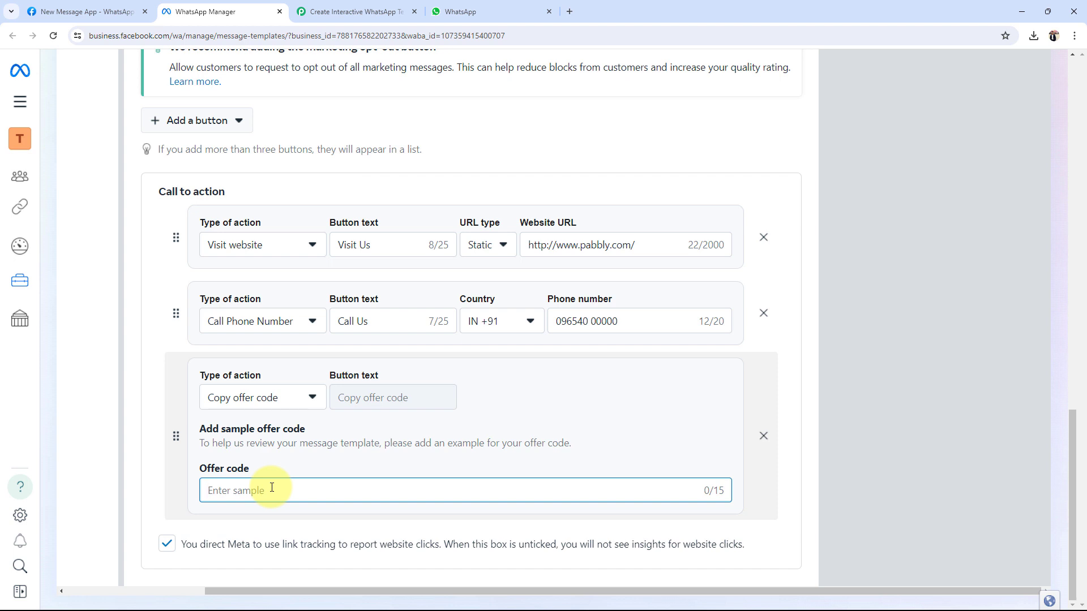
text(ABCD4562010)
click(86, 452)
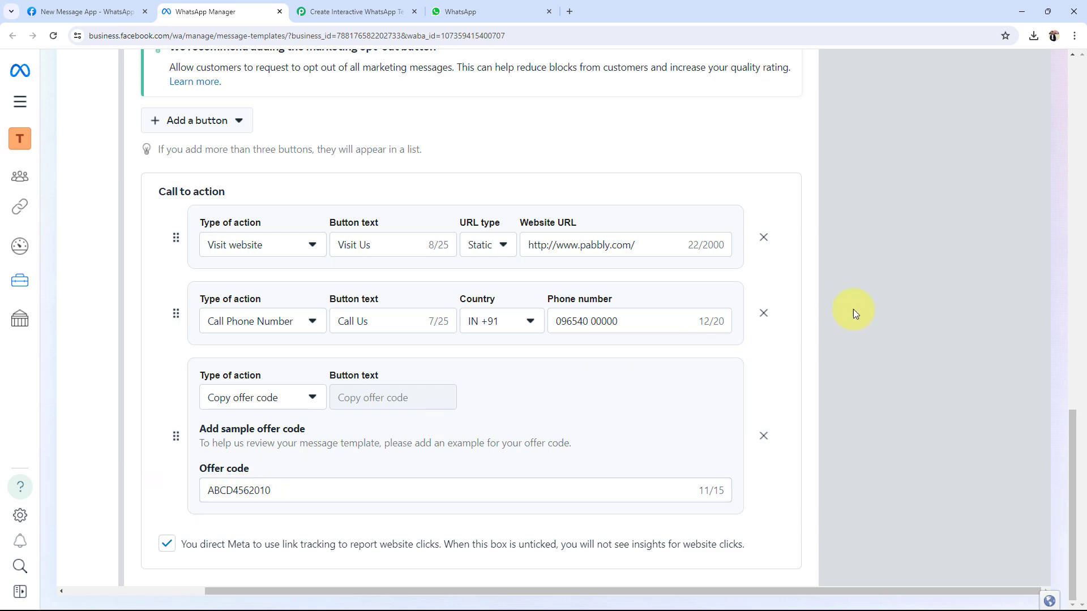
scroll(821, 396, up, 3)
scroll(850, 538, down, 3)
scroll(909, 462, up, 8)
scroll(997, 238, up, 7)
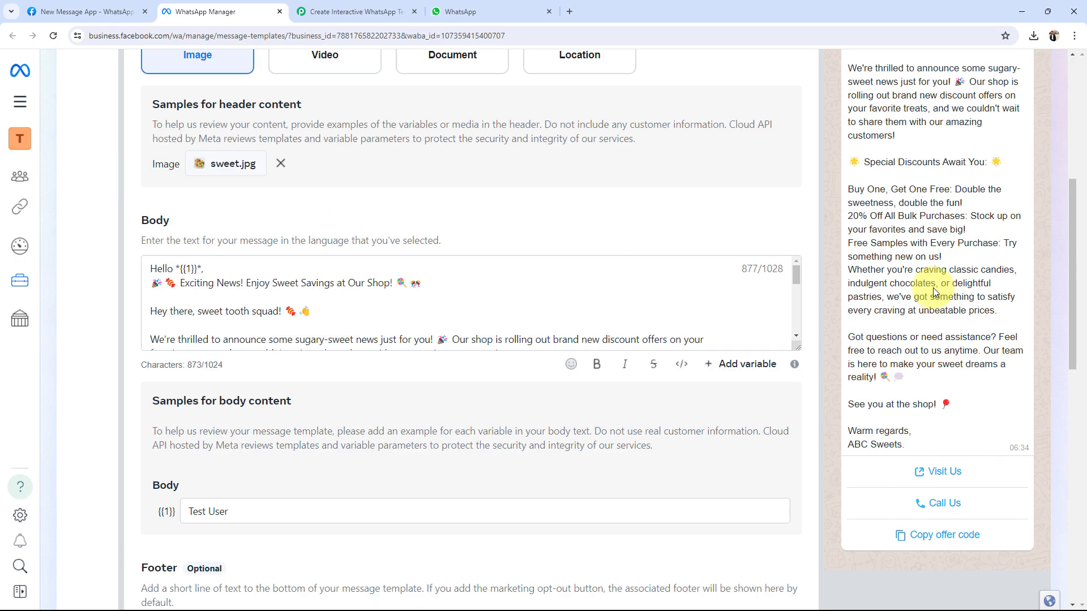
scroll(937, 286, down, 5)
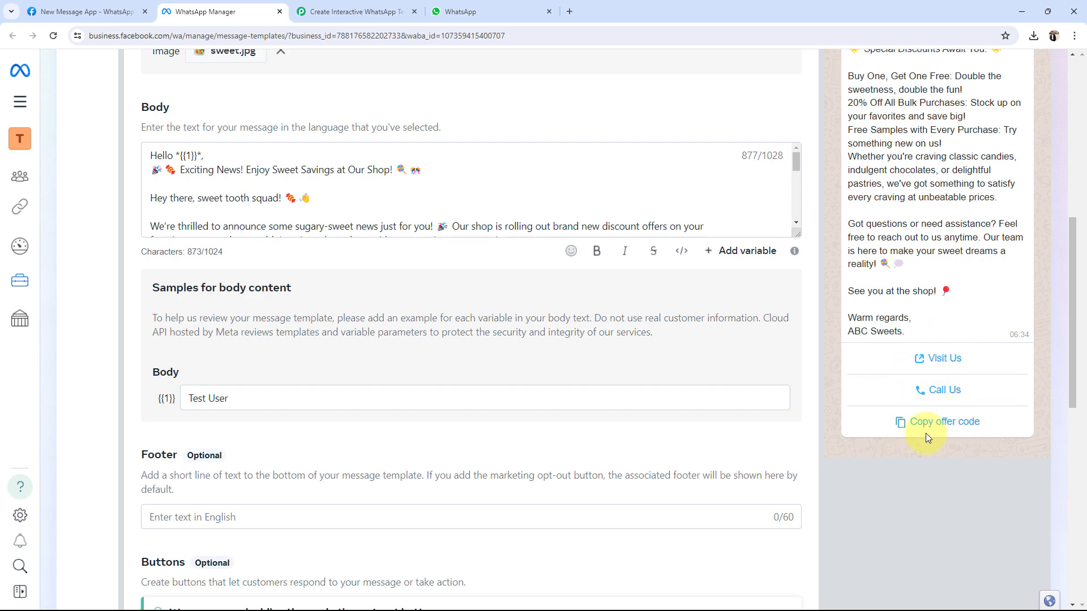
scroll(711, 470, down, 7)
scroll(693, 444, down, 3)
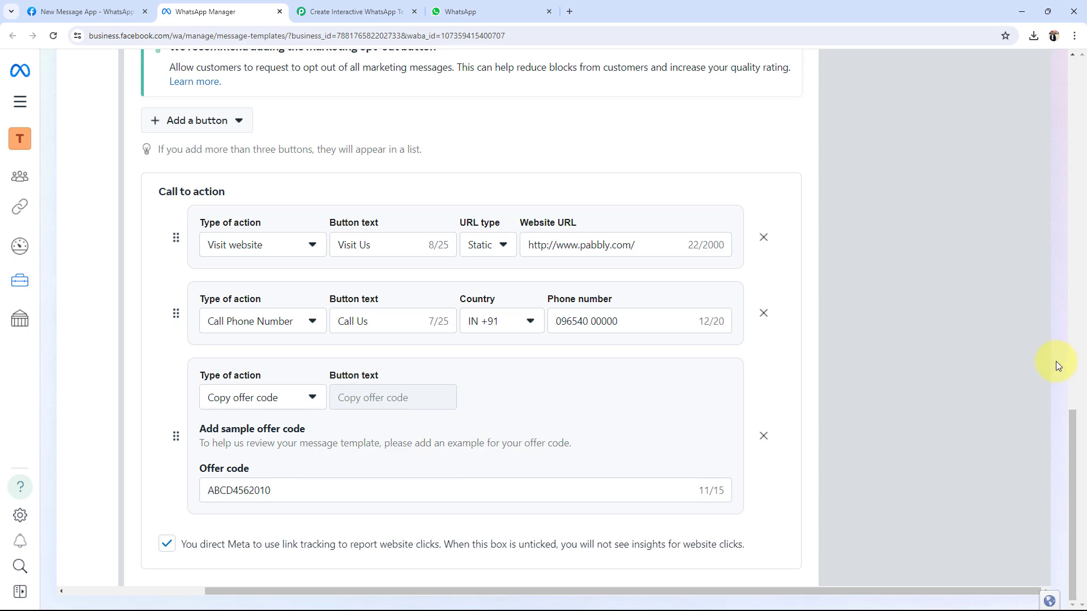
scroll(582, 432, up, 4)
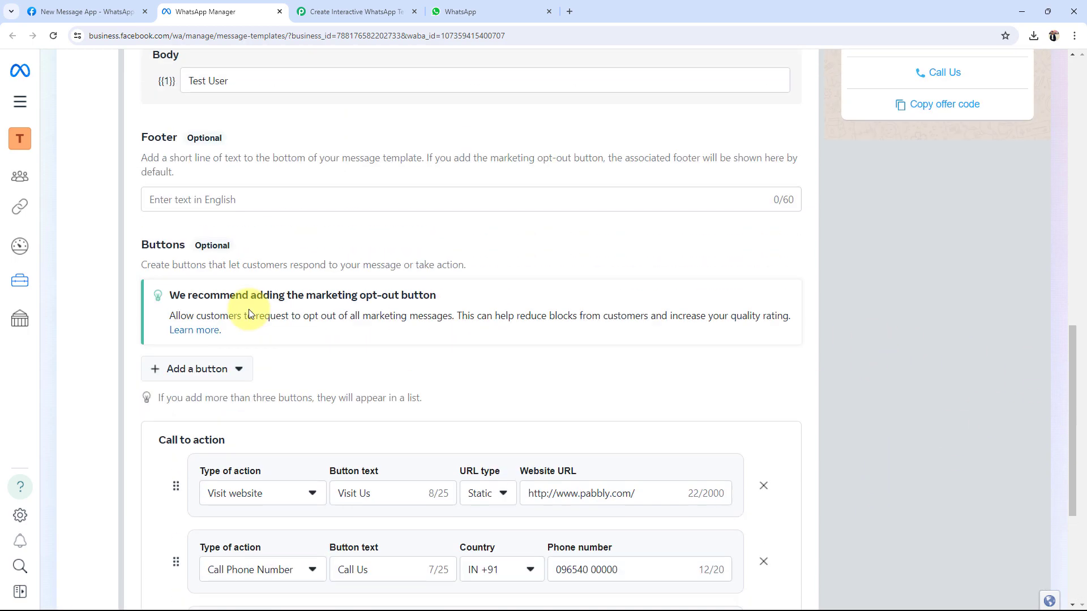
scroll(249, 311, up, 2)
scroll(255, 315, down, 6)
scroll(250, 310, up, 12)
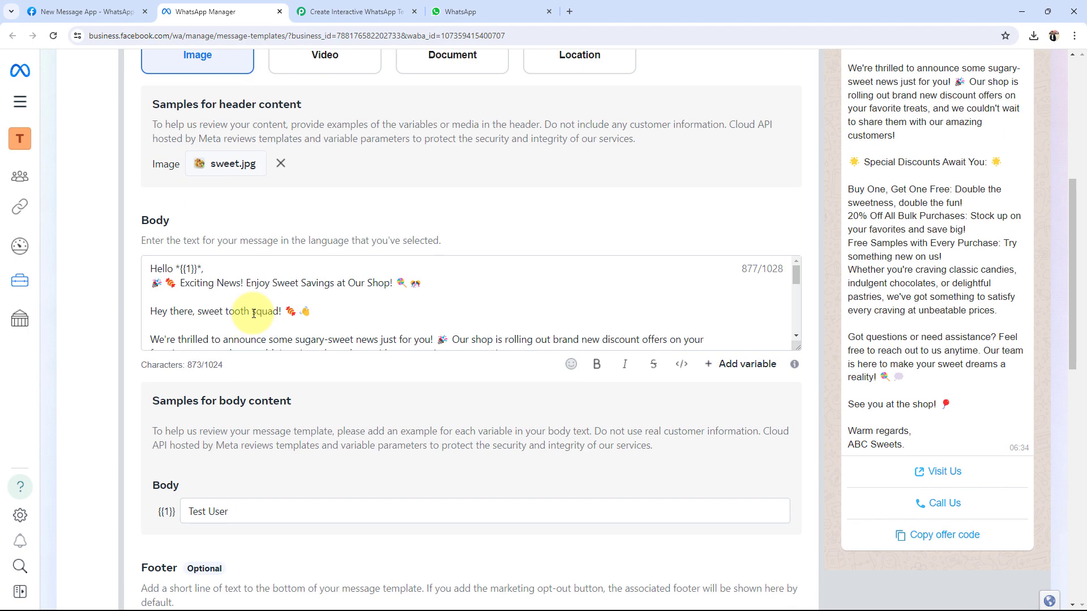
scroll(265, 299, down, 5)
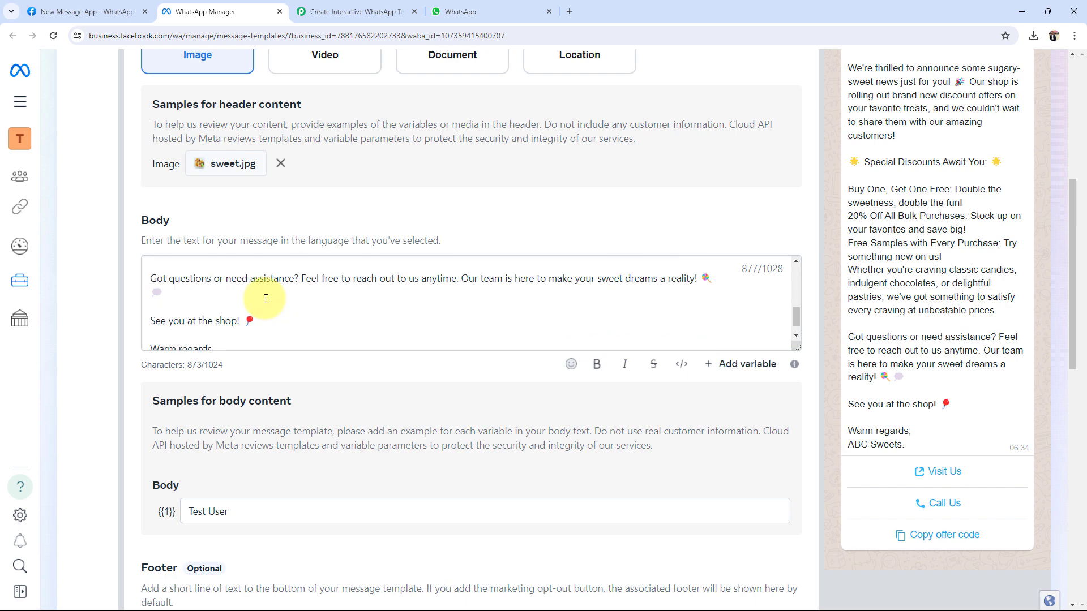
scroll(266, 299, down, 2)
scroll(636, 347, up, 5)
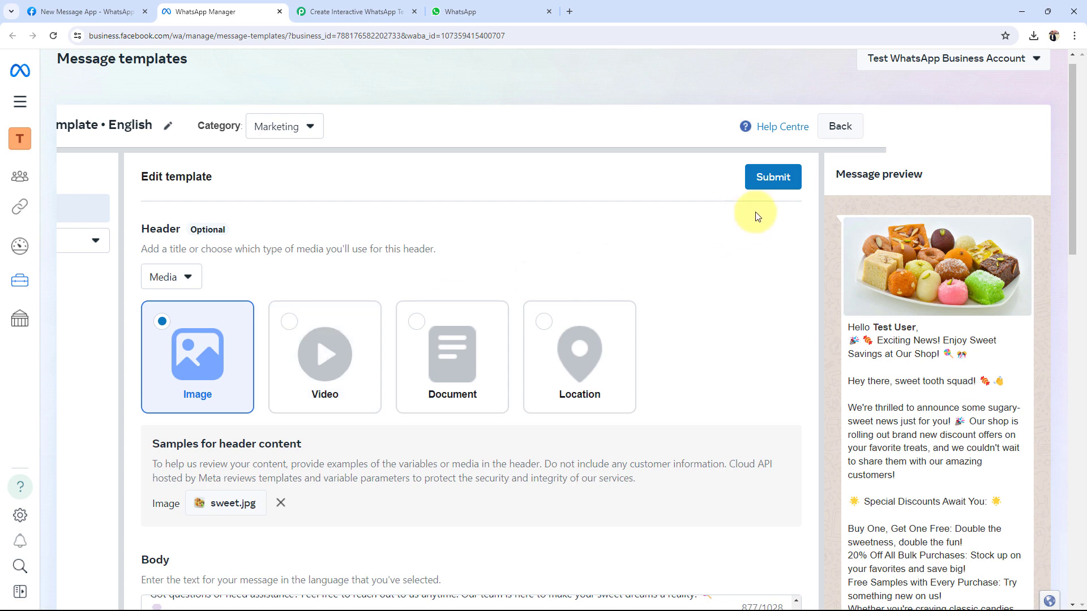
Step: Submit the English template for review and refresh the list to show it In review
click(777, 176)
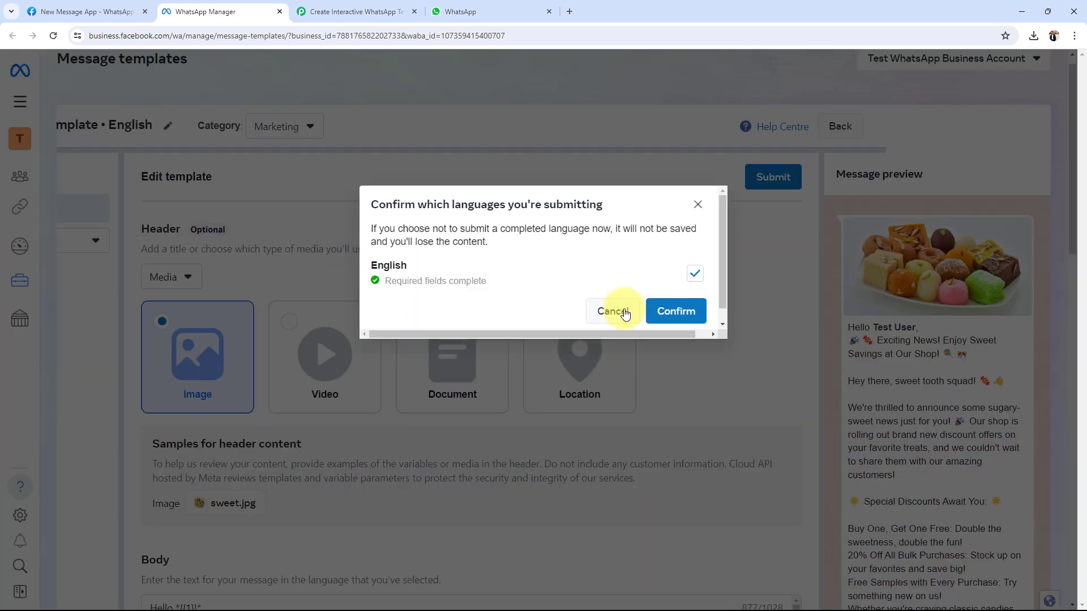
click(677, 312)
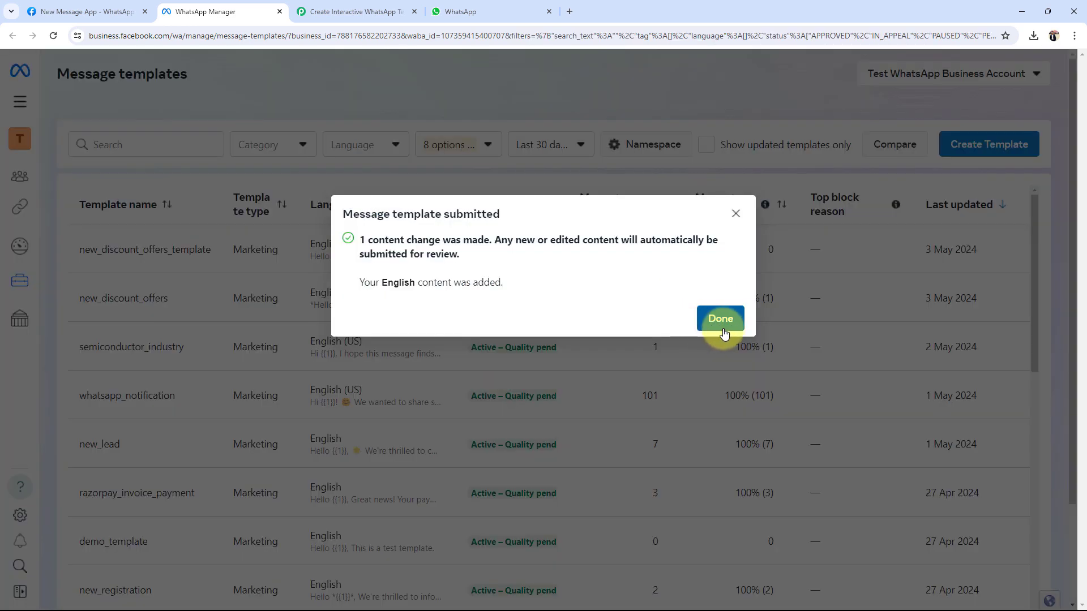
click(721, 327)
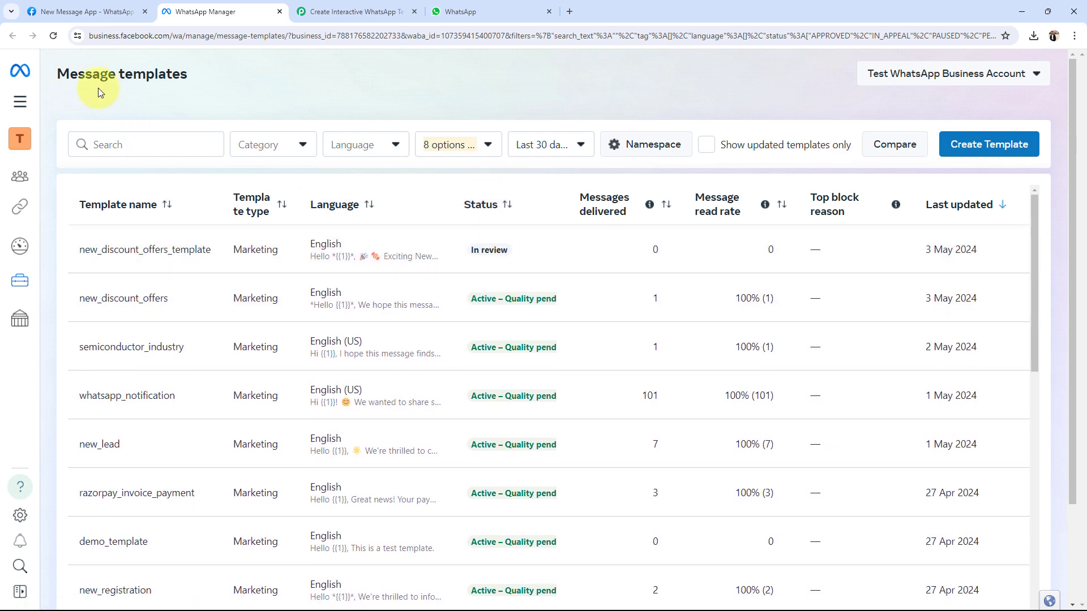
click(56, 35)
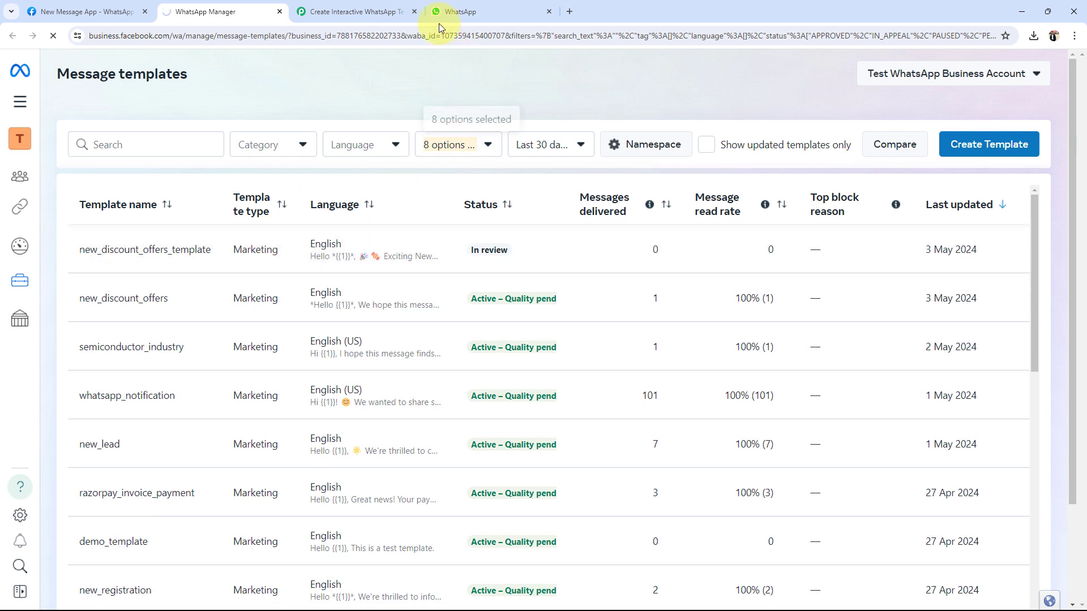
click(356, 11)
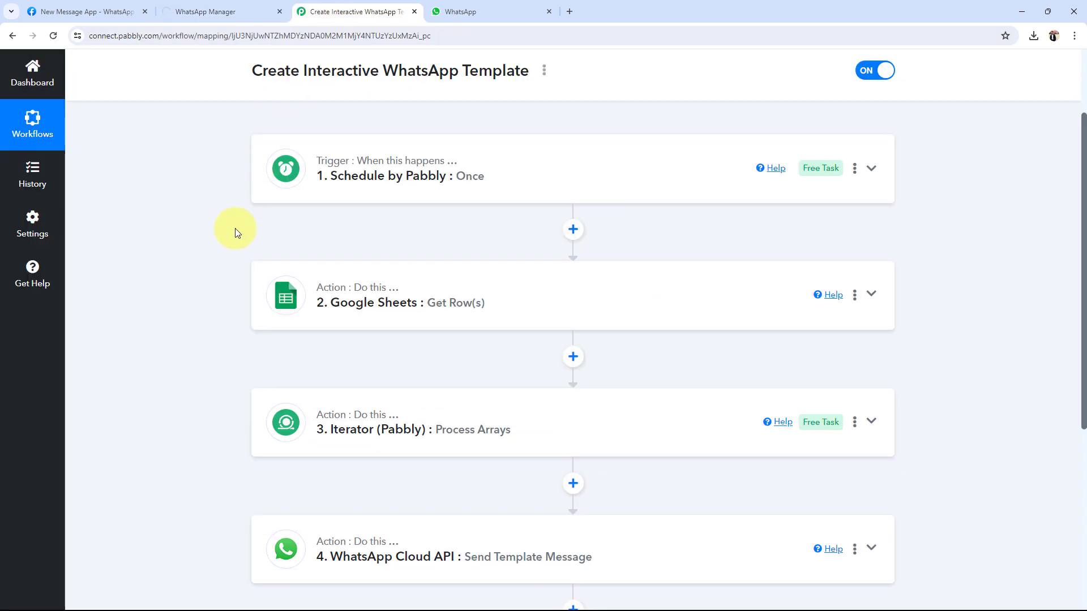
Step: Expand step 4, the WhatsApp Cloud API Send Template Message step, in the workflow
scroll(236, 229, up, 2)
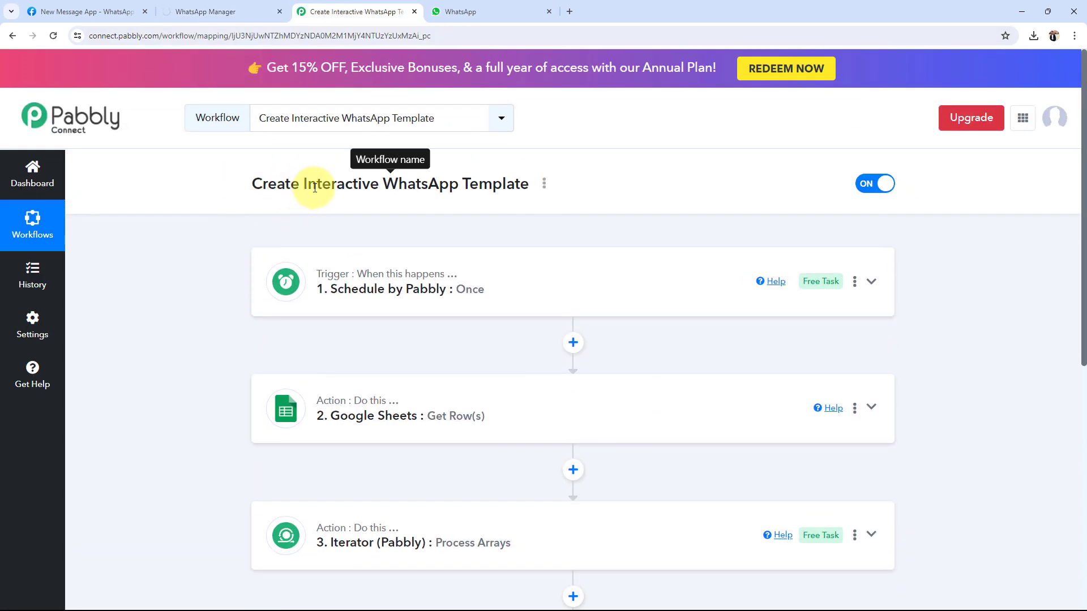
scroll(169, 320, down, 1)
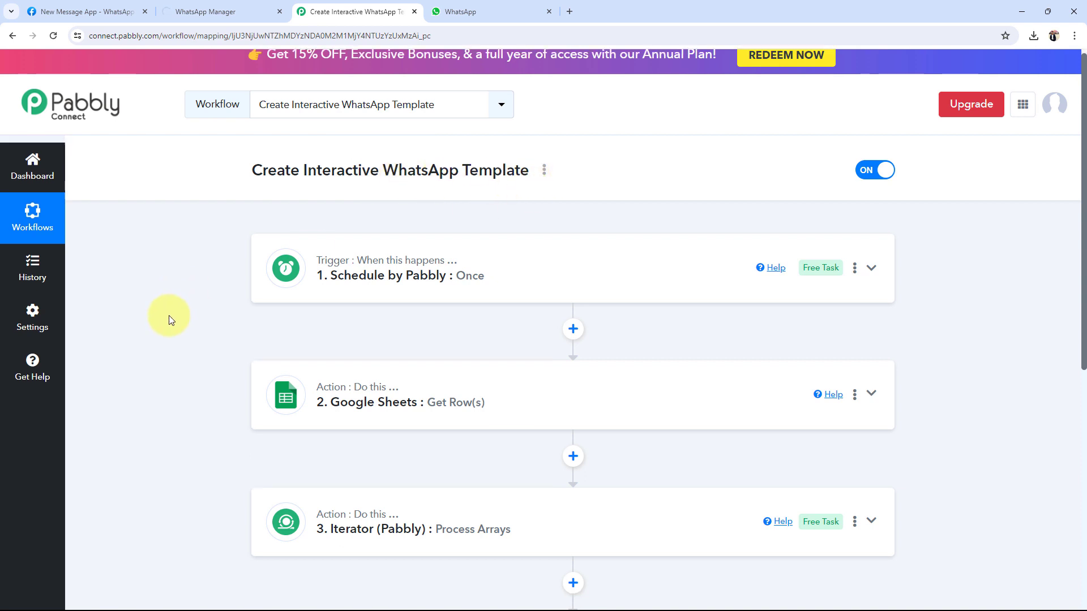
scroll(169, 320, down, 3)
scroll(167, 318, up, 1)
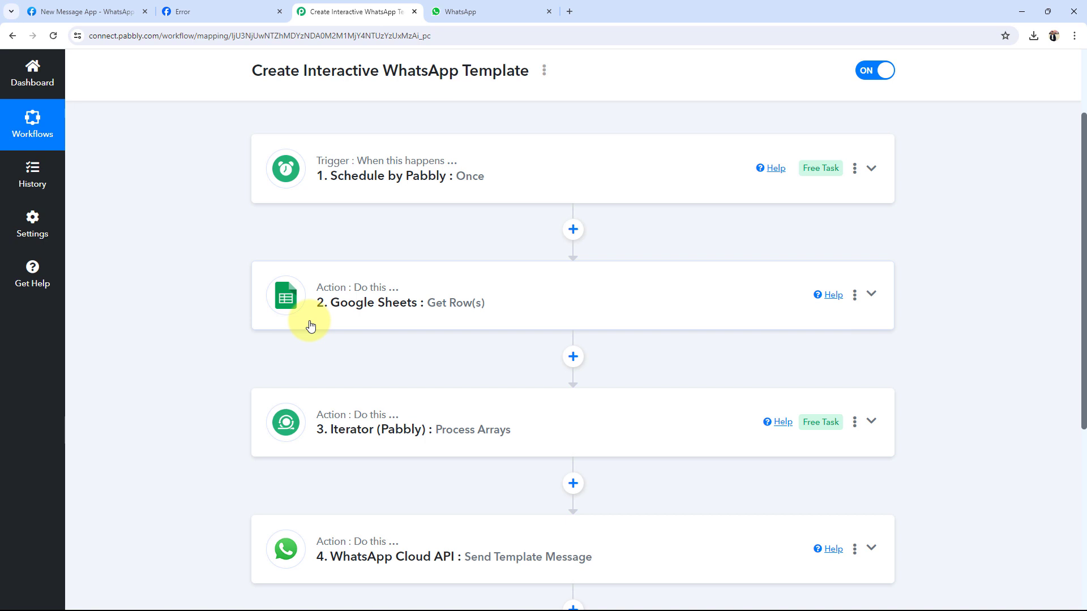
scroll(215, 394, down, 1)
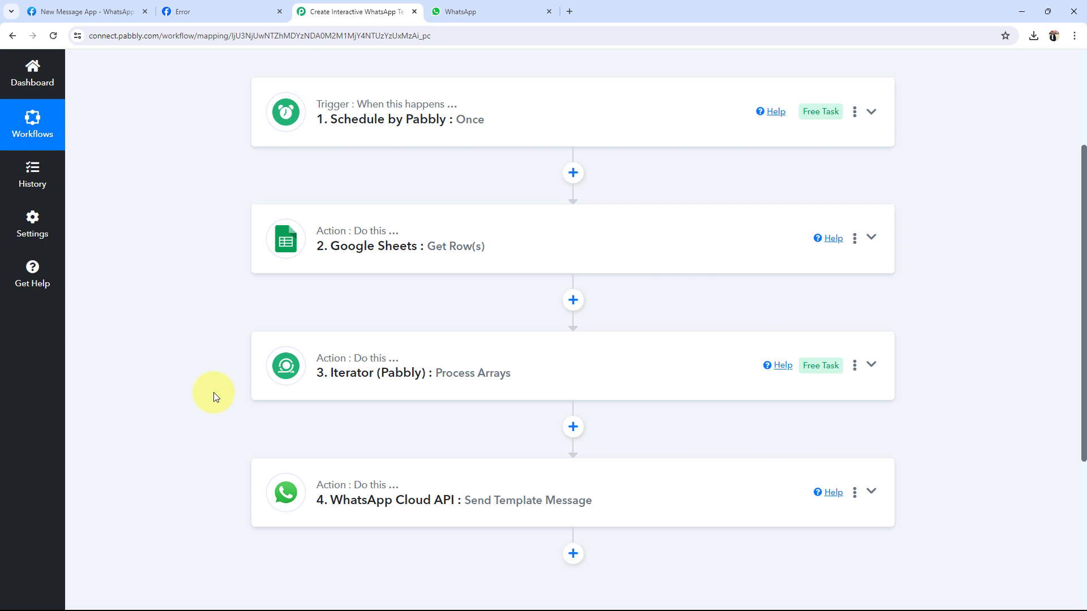
scroll(211, 396, down, 4)
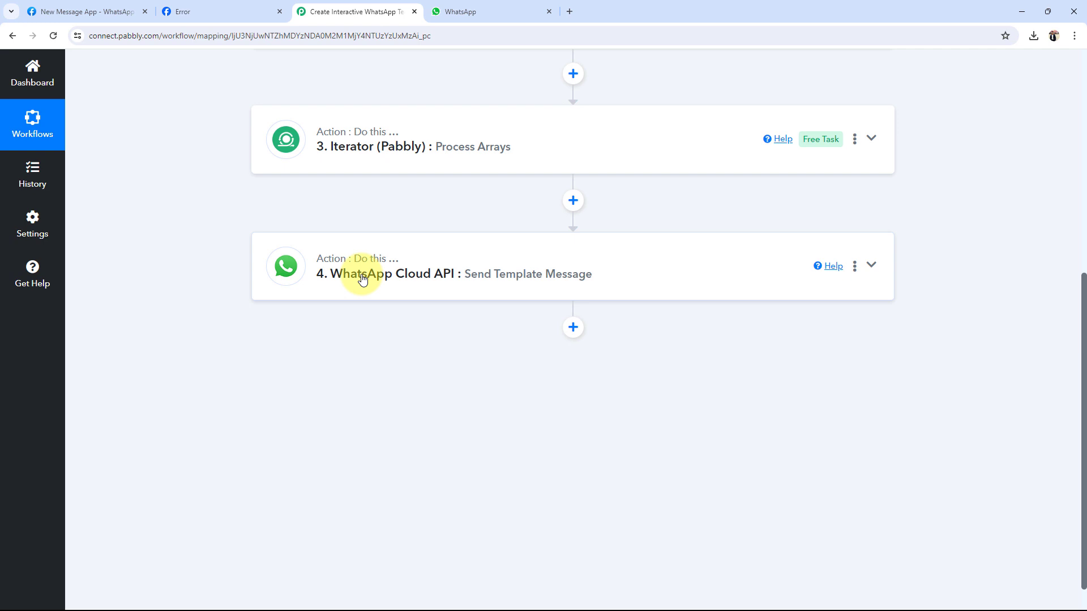
click(362, 279)
Step: Refresh the step's fields and select new_discount_offers_template as the Template Name
scroll(476, 565, down, 1)
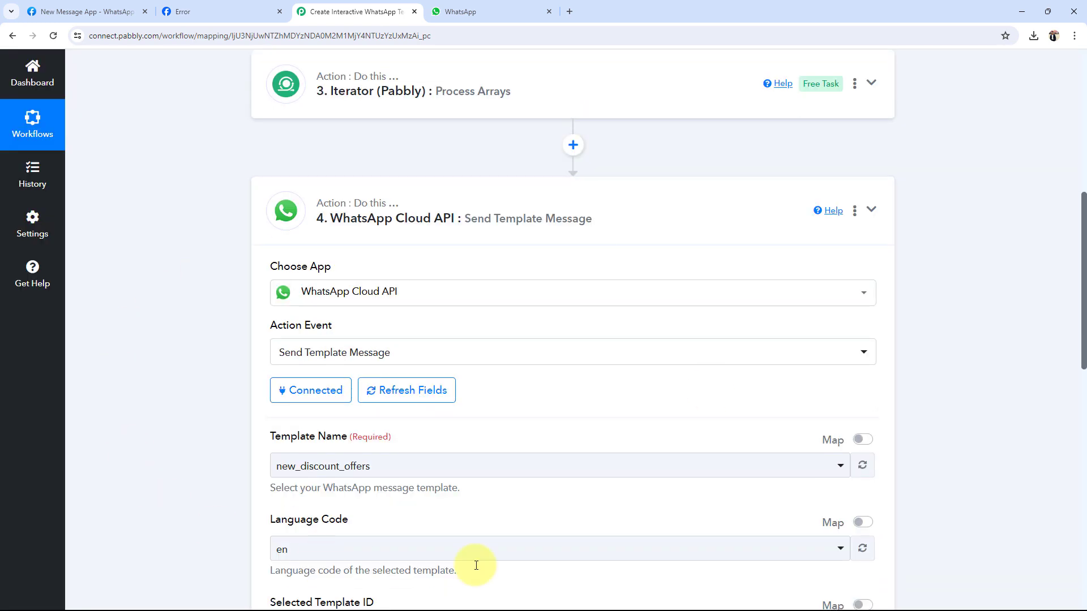
click(407, 390)
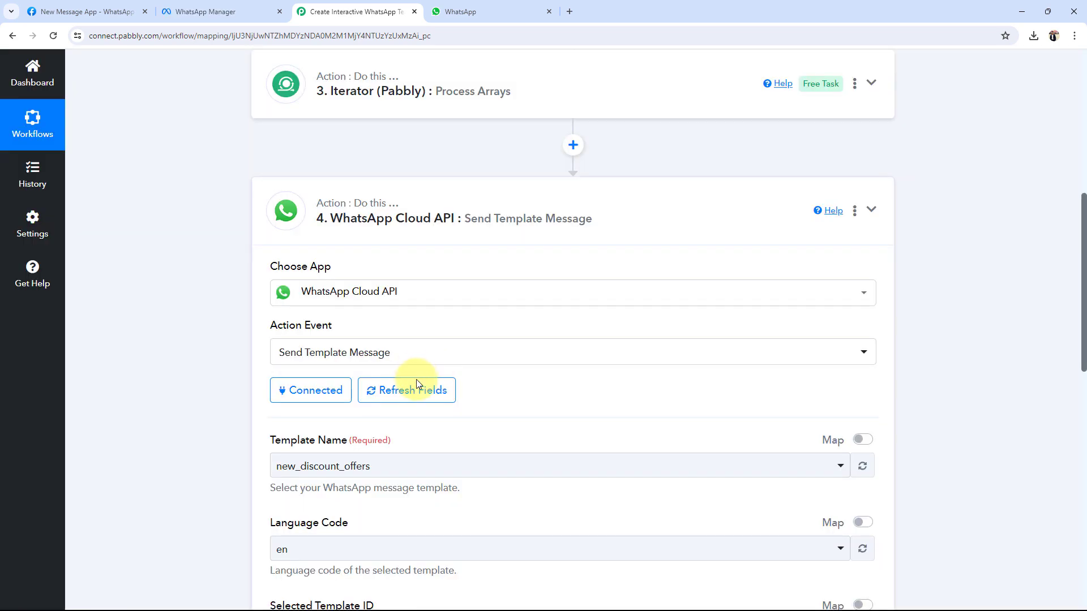
click(407, 390)
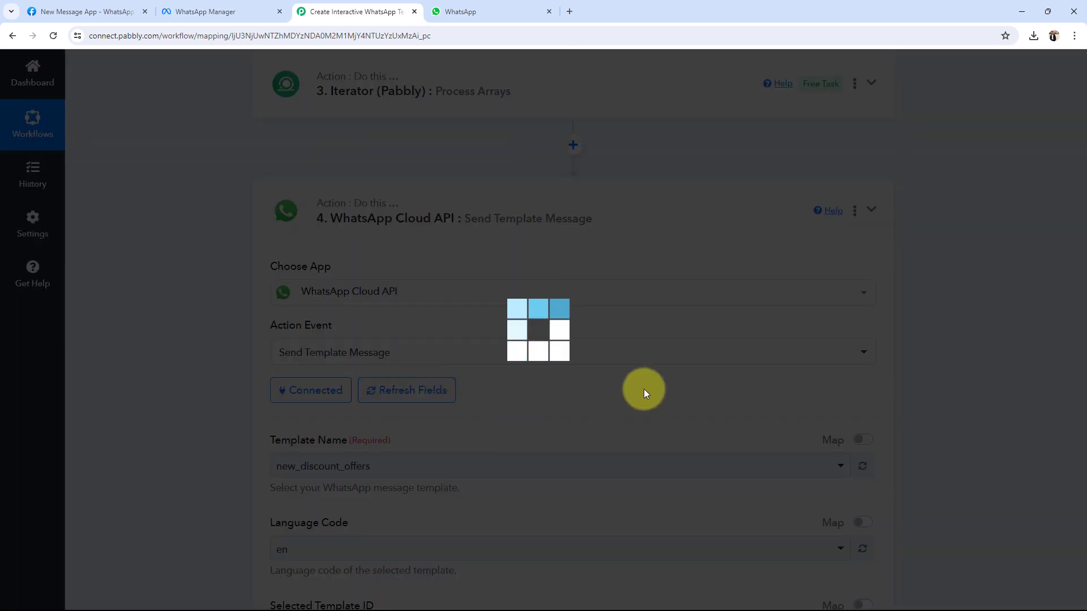
click(187, 11)
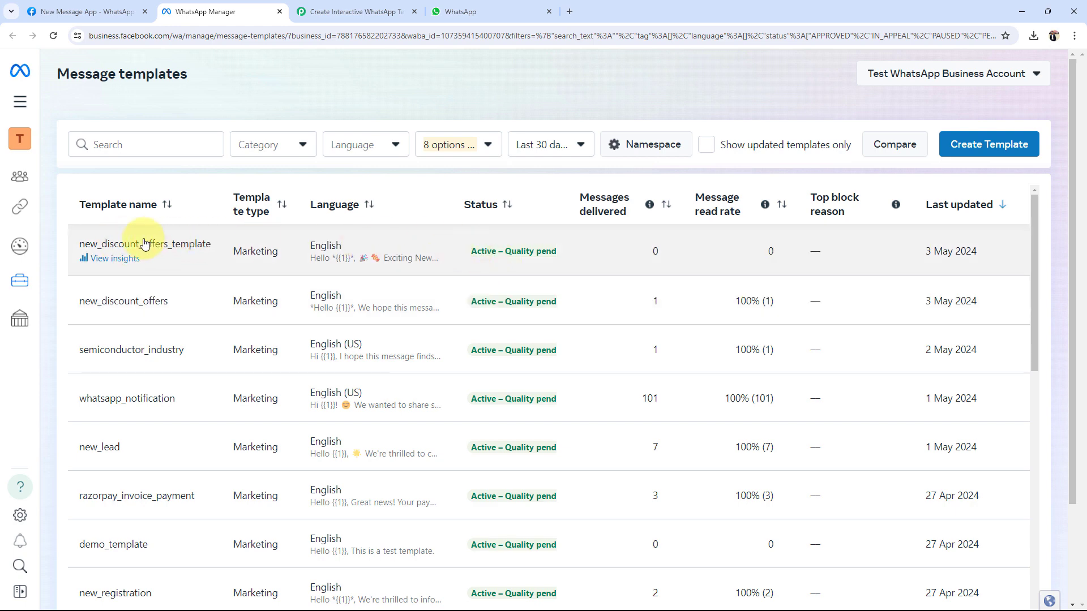
click(355, 12)
scroll(215, 391, down, 2)
click(298, 353)
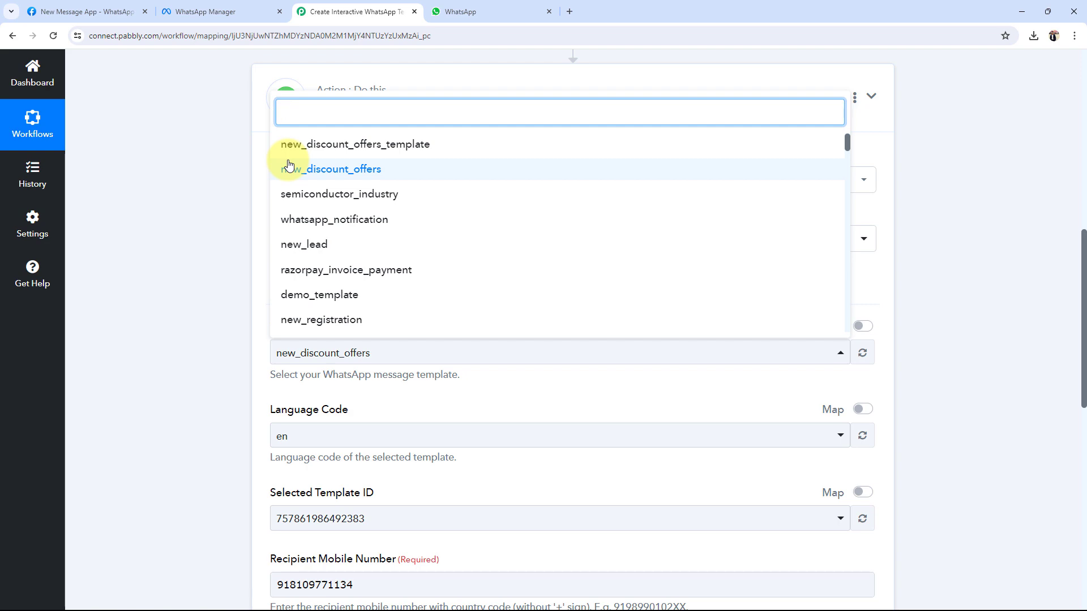
click(288, 141)
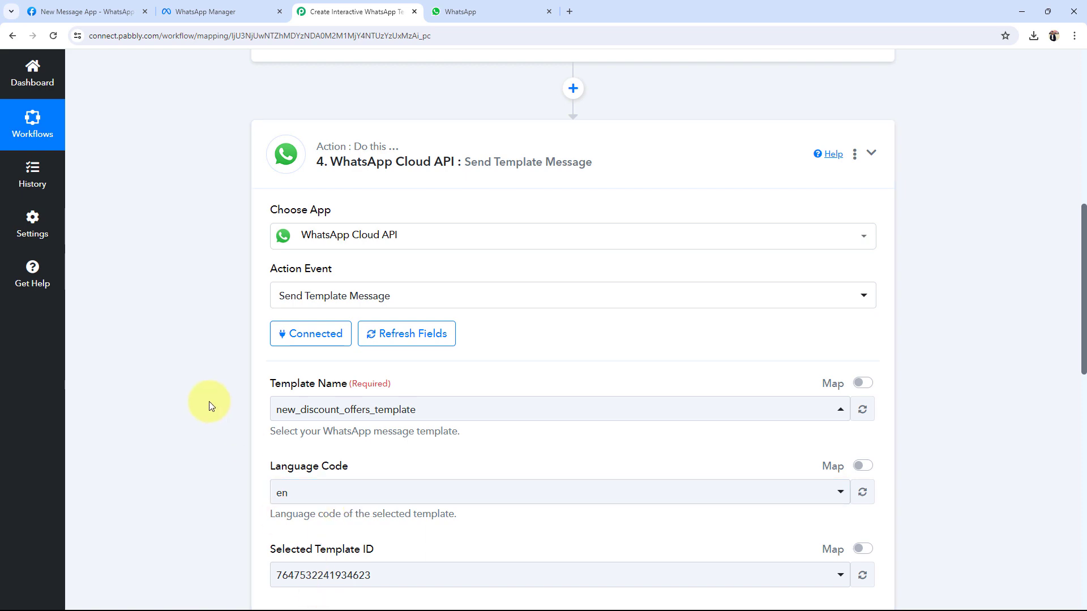
scroll(209, 402, down, 6)
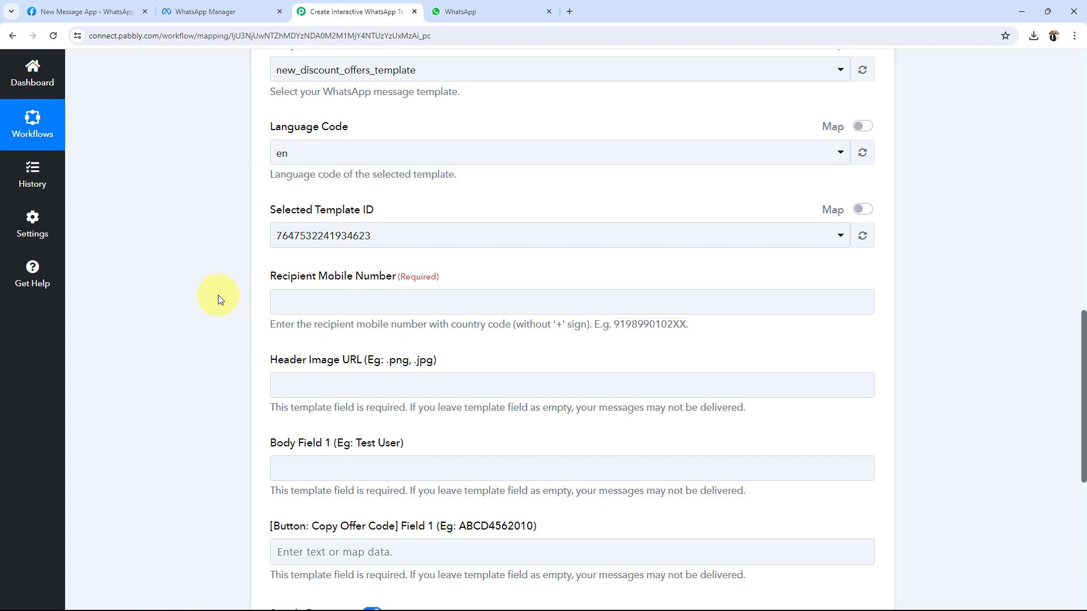
Step: Map the Iterator's Contact Number into the Recipient Mobile Number field
click(322, 302)
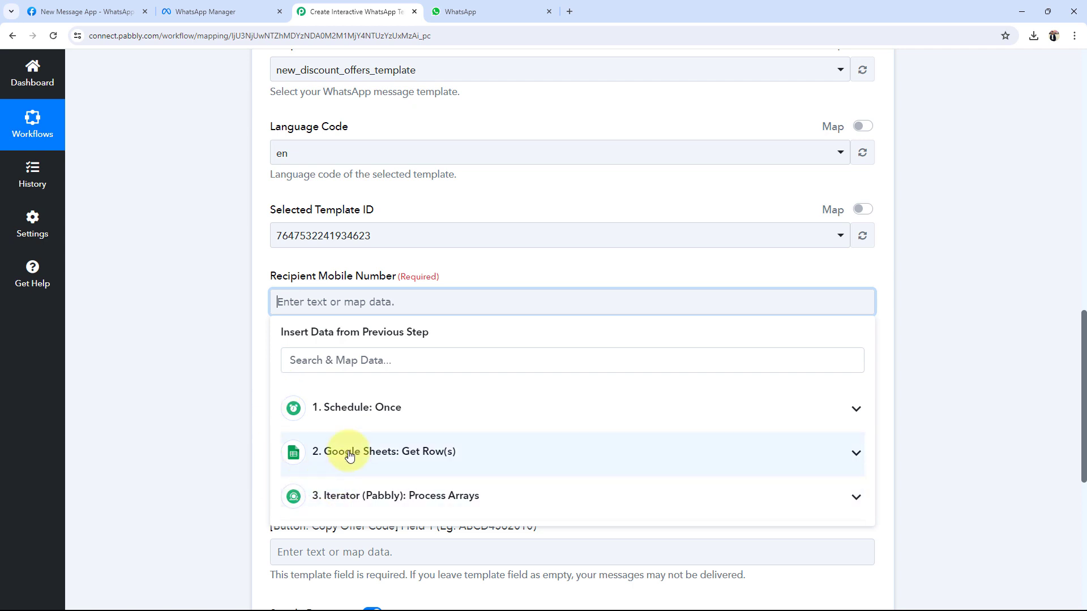
click(861, 498)
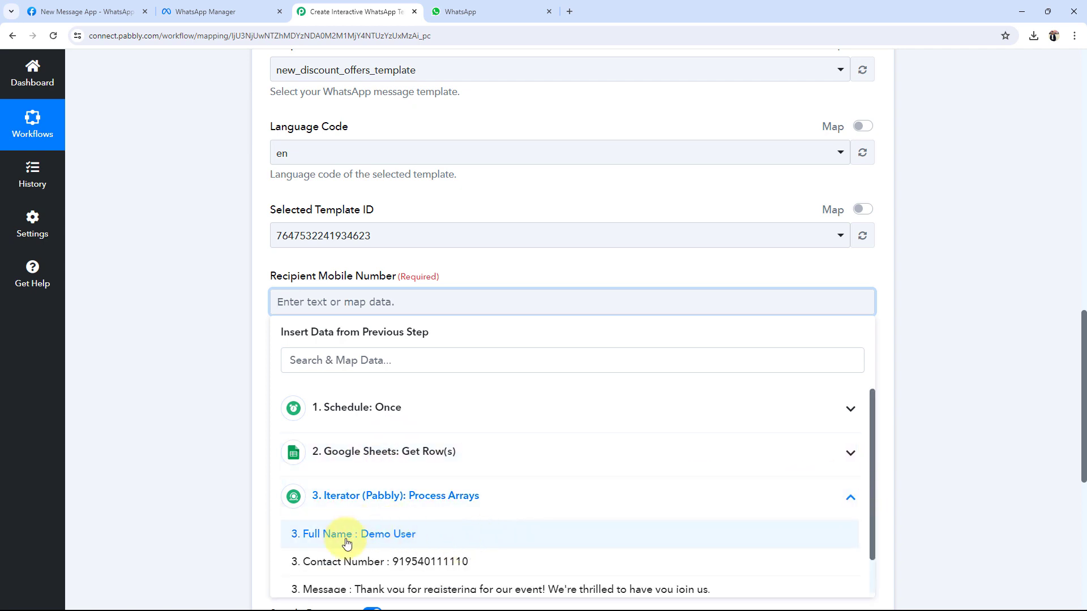
scroll(434, 526, down, 1)
click(430, 525)
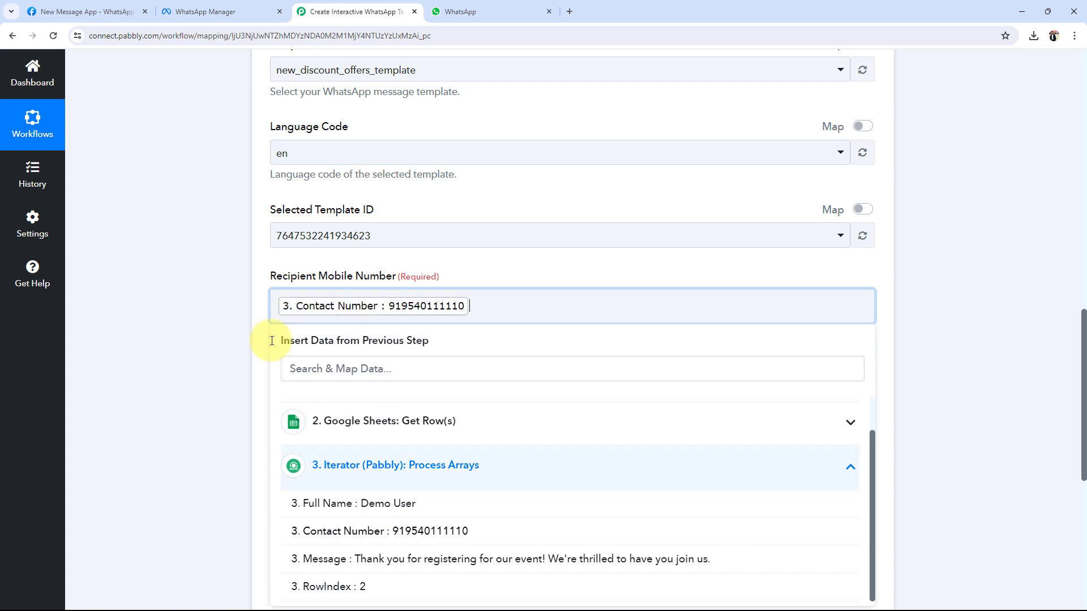
scroll(132, 358, down, 2)
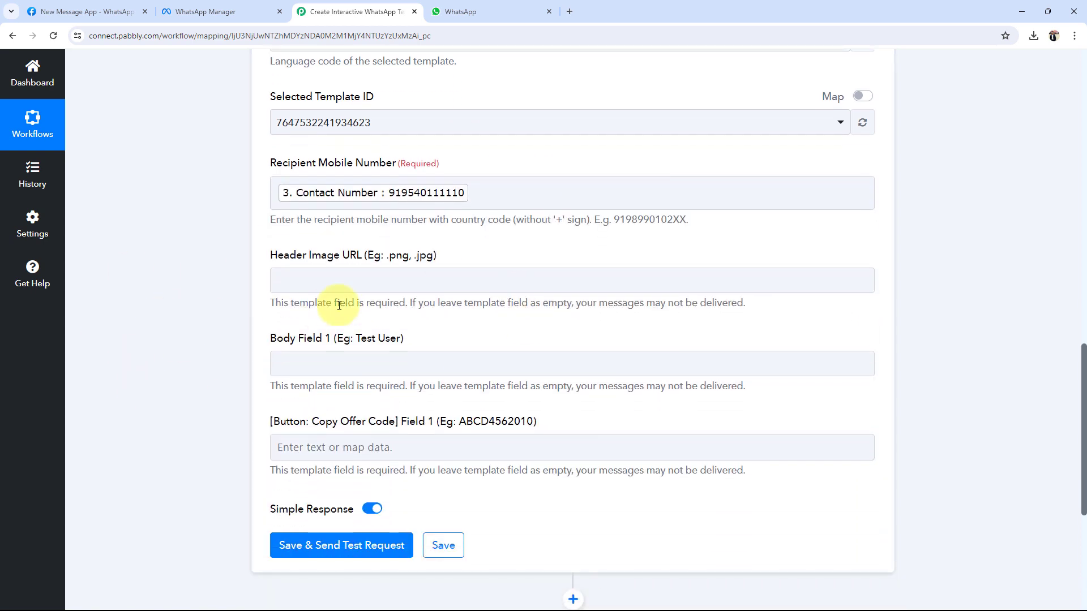
Step: Paste the .jpg image link into the Header Image URL field
click(306, 280)
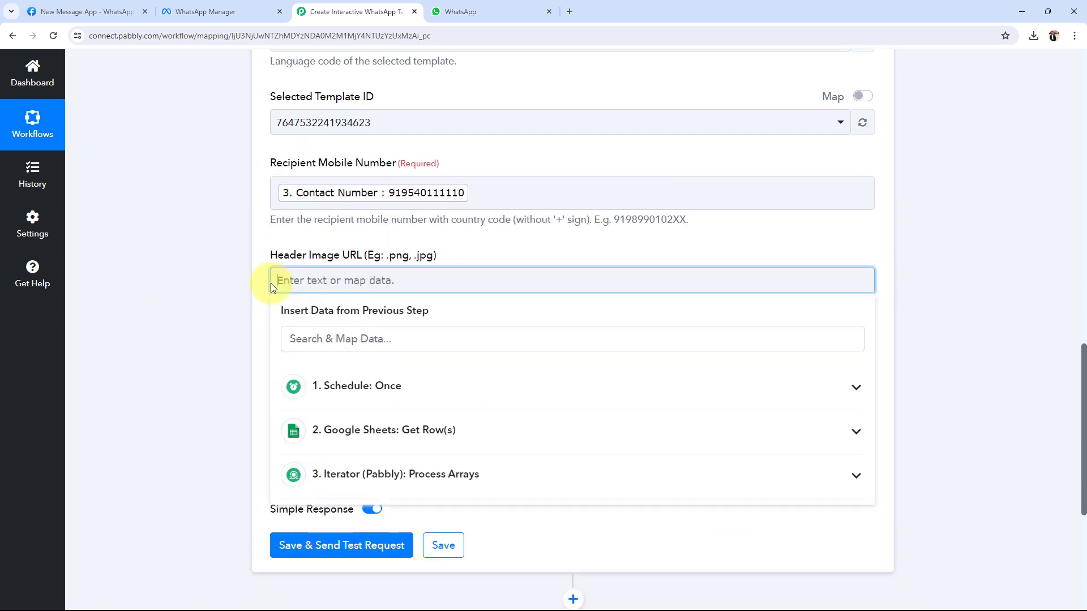
click(215, 11)
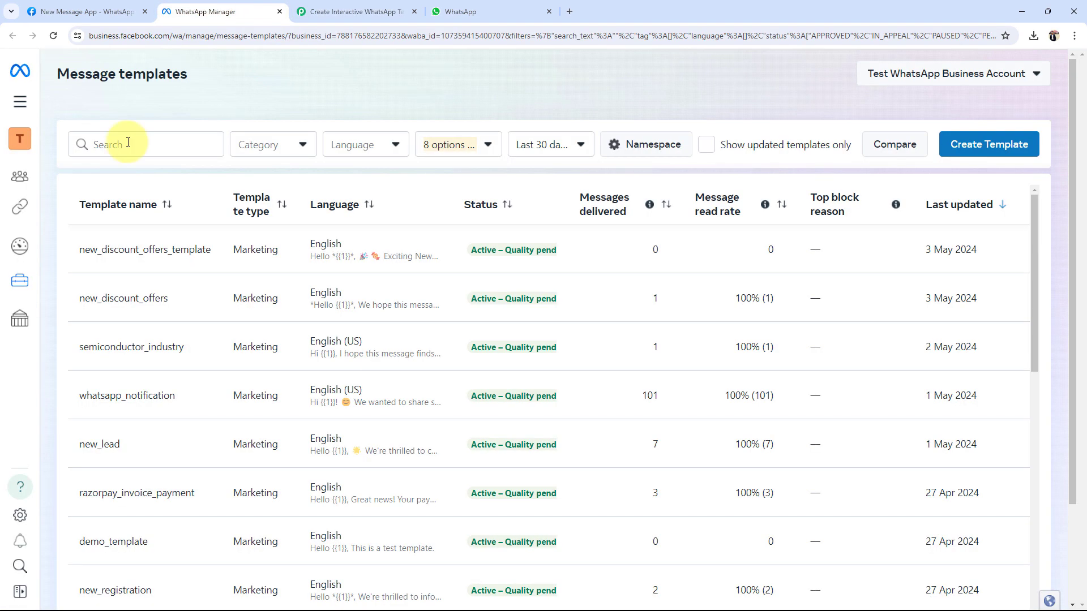
click(362, 12)
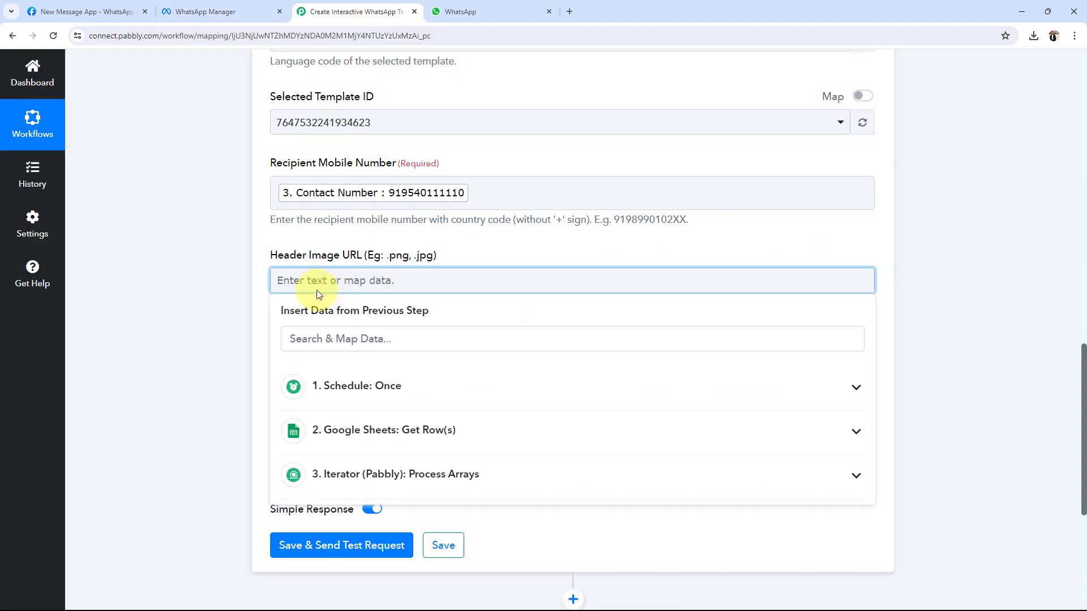
text(https://t4.ftcdn.net/jpg/02/54/92/05/360_F_254920579_xOIyVqIWxgUi0fSQ8FwBC95YlIVZpuCd.jpg)
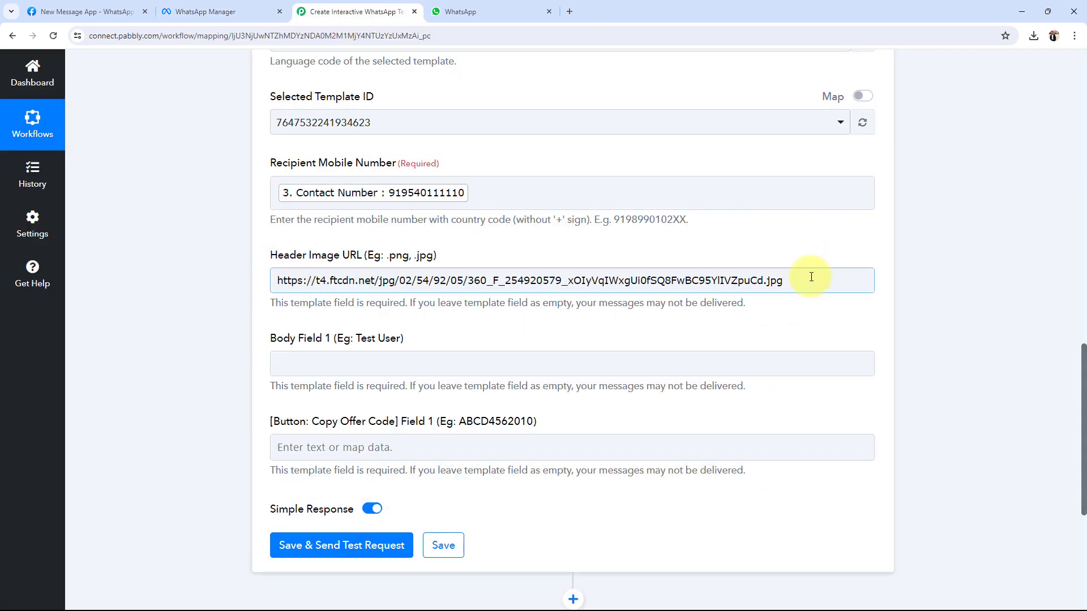
drag(812, 277, 275, 280)
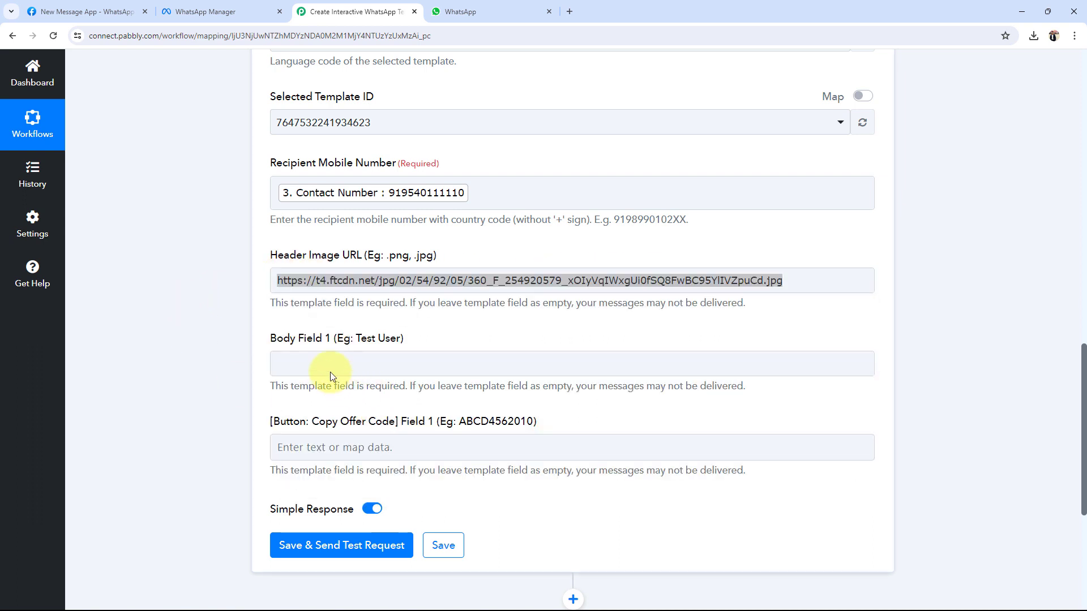
Step: Map the Iterator's Full Name into Body Field 1
click(331, 372)
scroll(226, 437, down, 2)
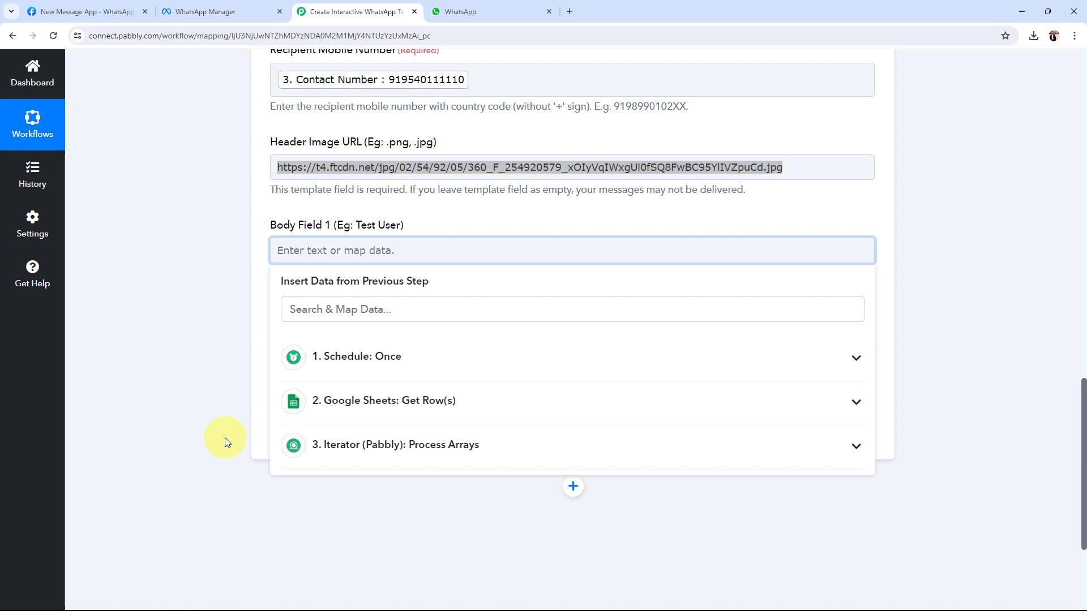
click(271, 9)
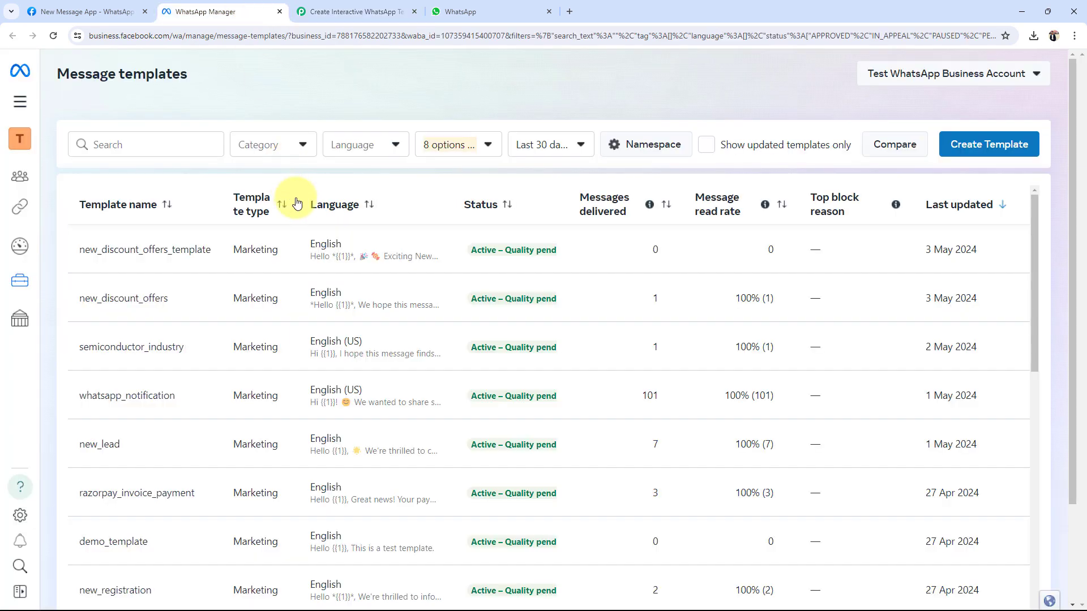
click(393, 8)
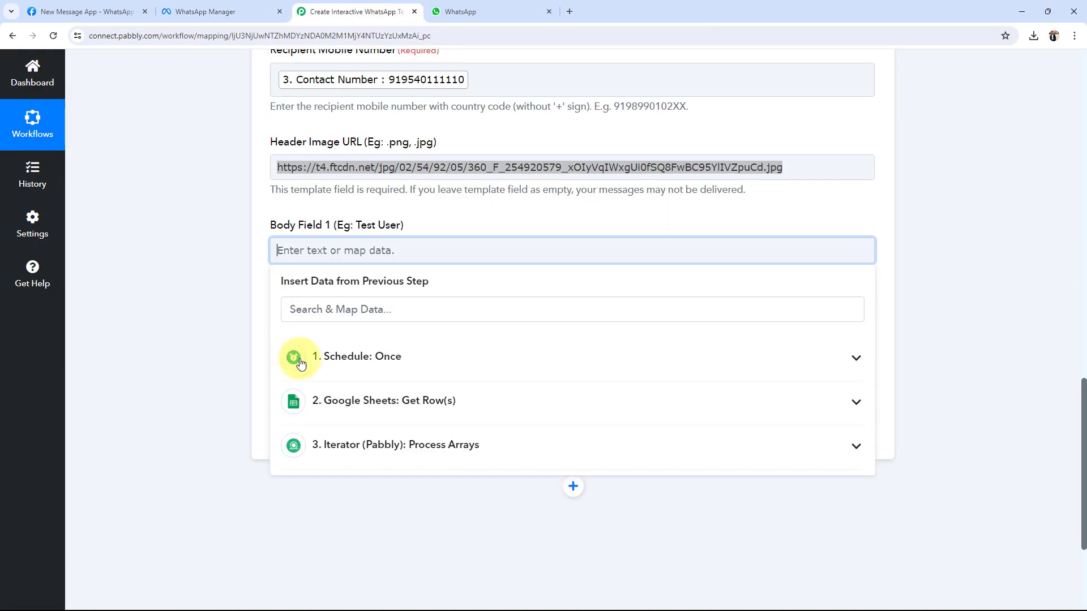
click(338, 447)
click(317, 483)
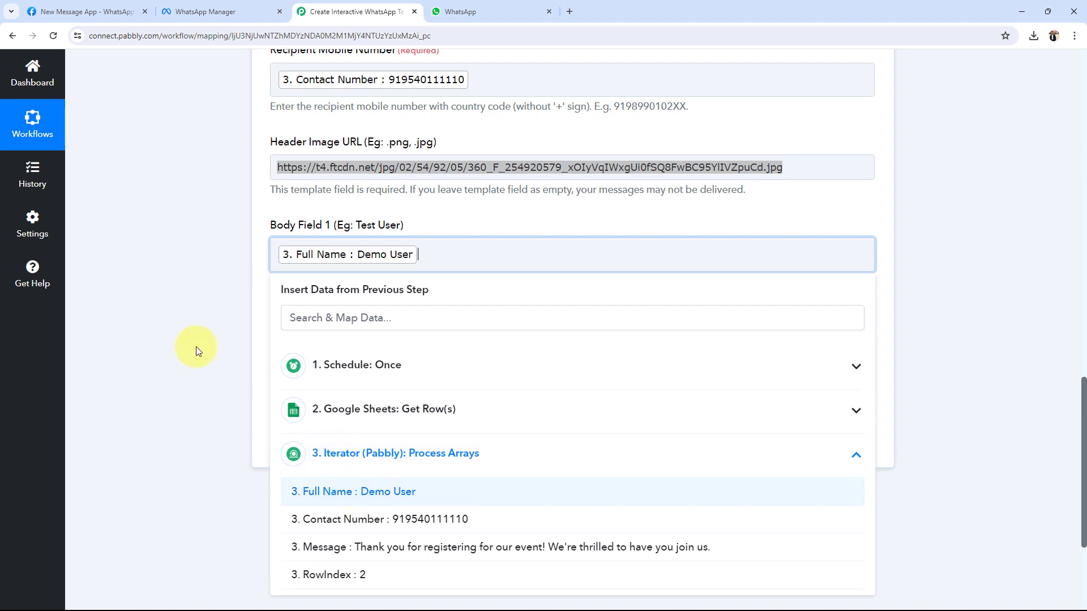
click(194, 347)
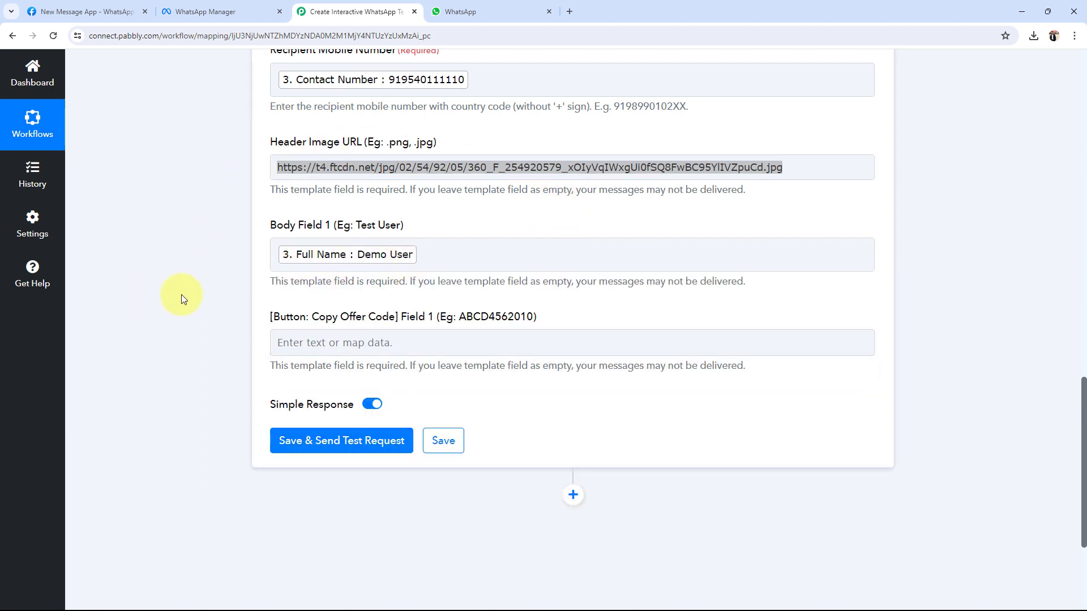
click(347, 351)
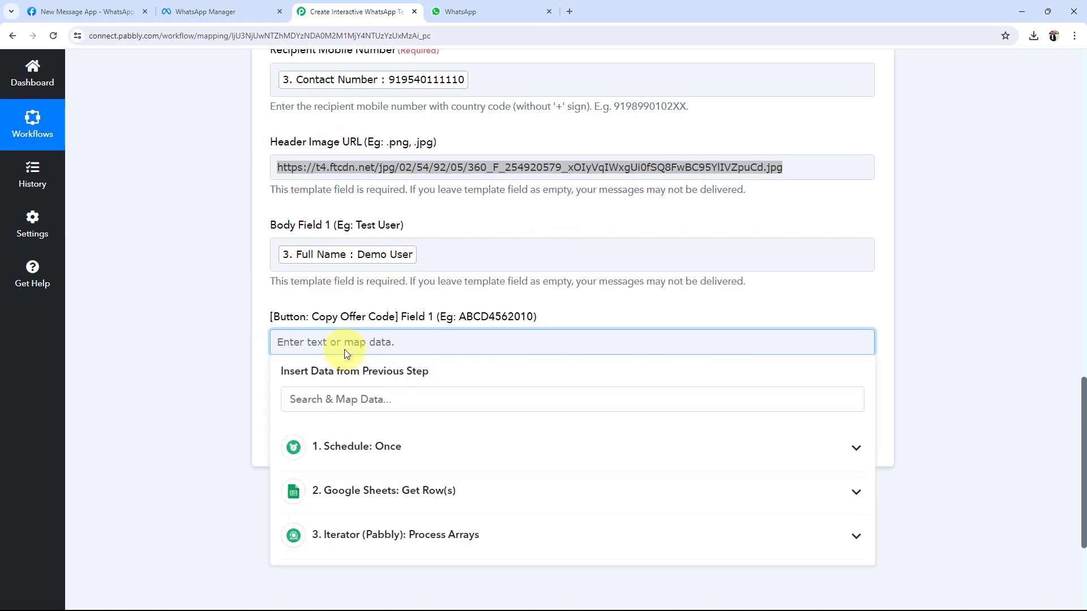
Step: Enter ABCD45620 as the Copy Offer Code, then save and send a test request
text(ABCD45620)
click(145, 321)
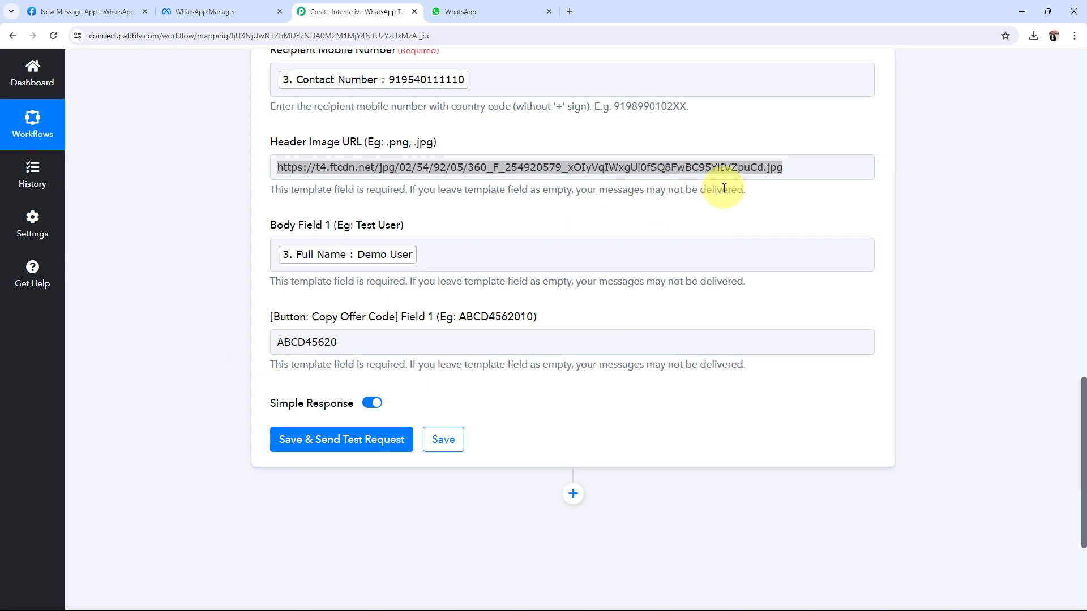
click(807, 168)
click(81, 418)
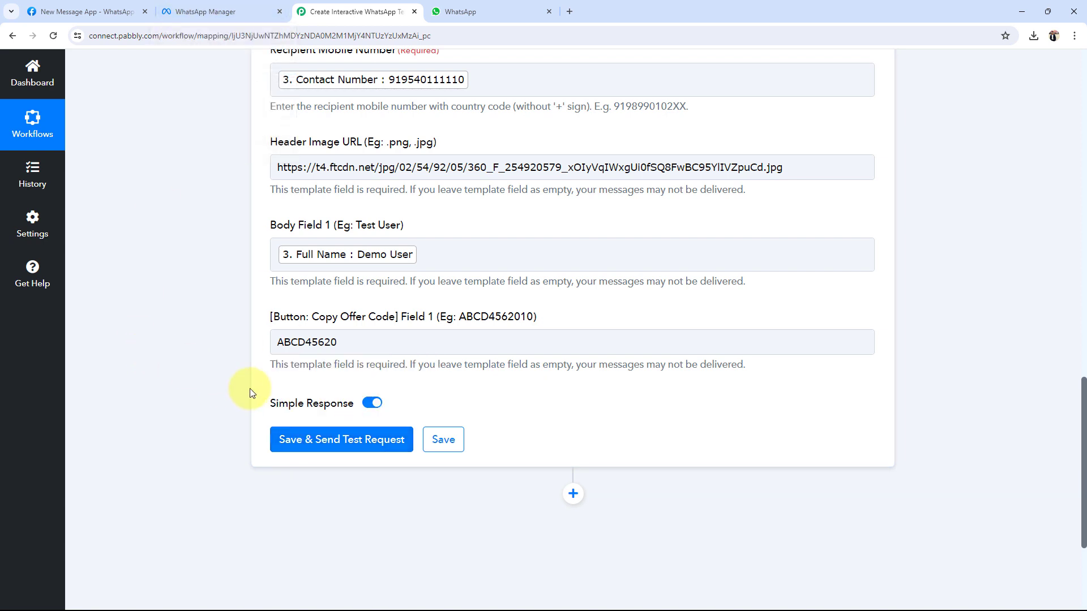
click(331, 447)
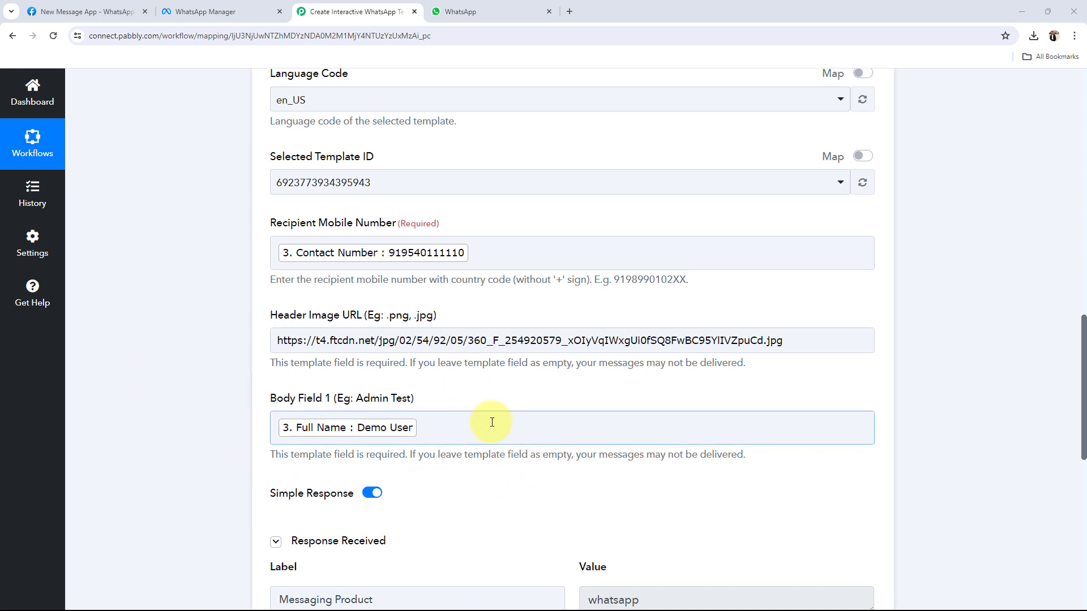
Step: Check the received image-header sweets offer in WhatsApp Web, personalised with the recipient's name
click(473, 10)
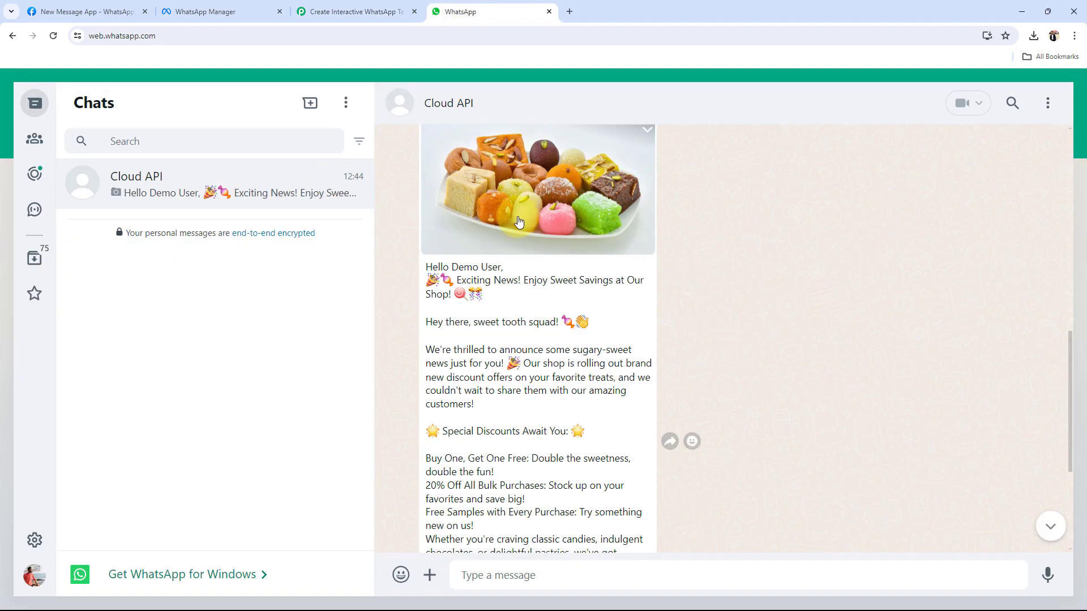
scroll(532, 249, up, 1)
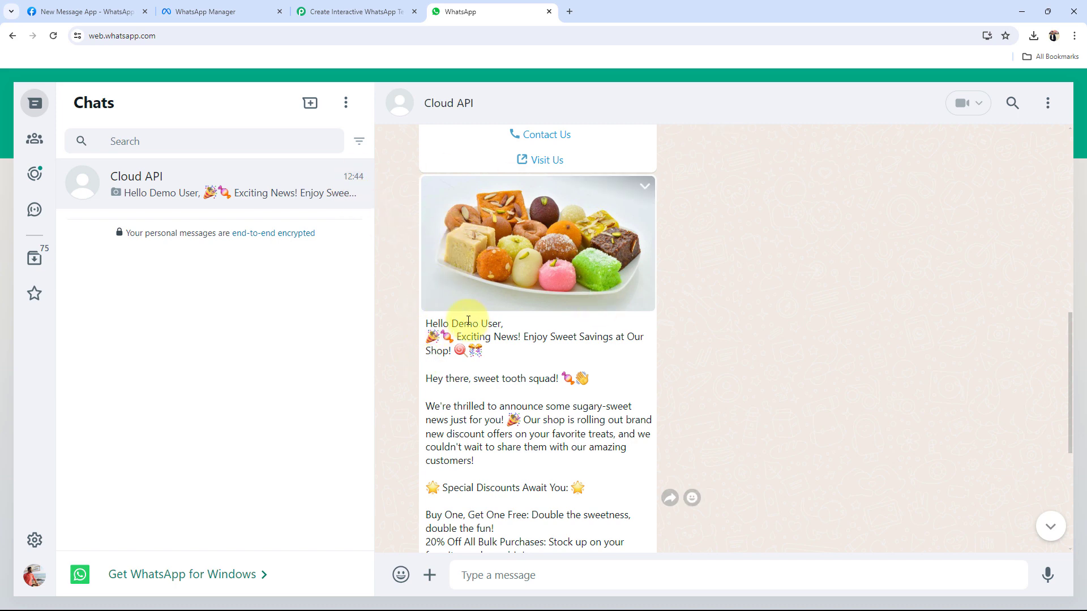
drag(453, 323, 496, 323)
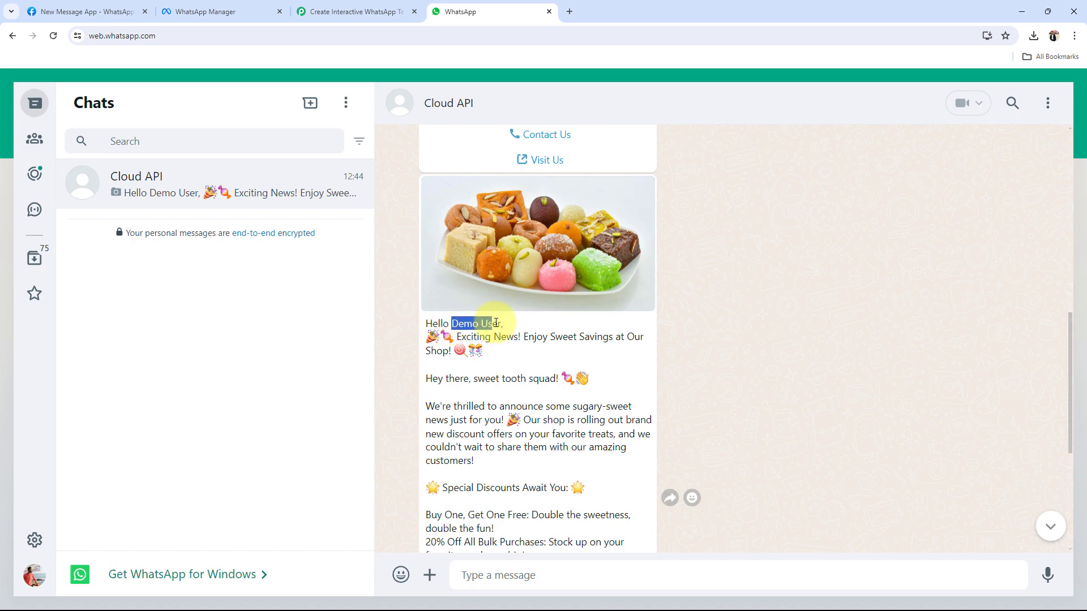
click(496, 323)
scroll(432, 413, down, 3)
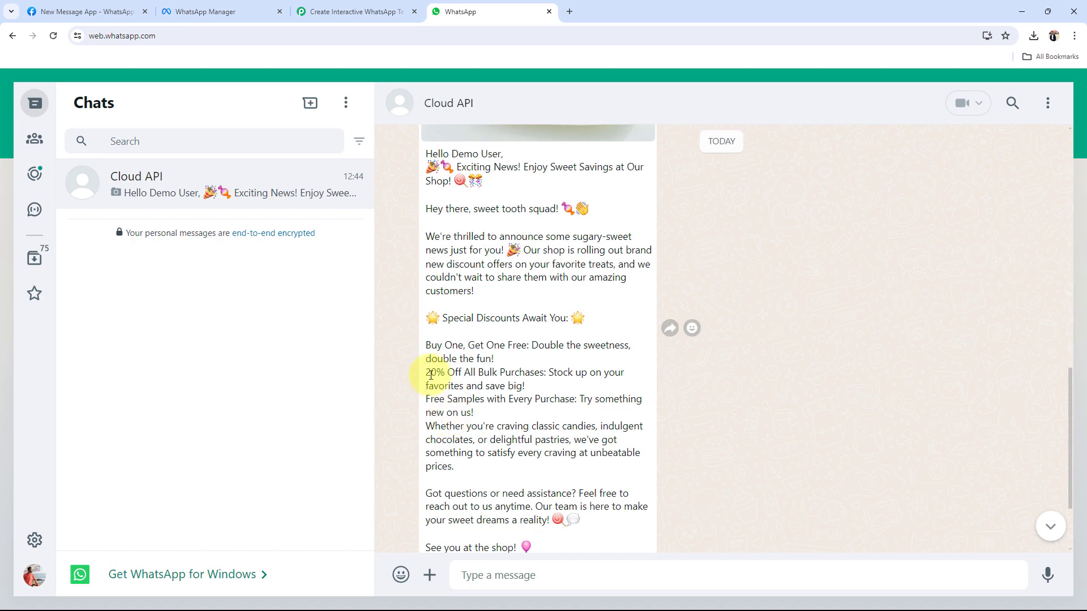
scroll(507, 371, down, 2)
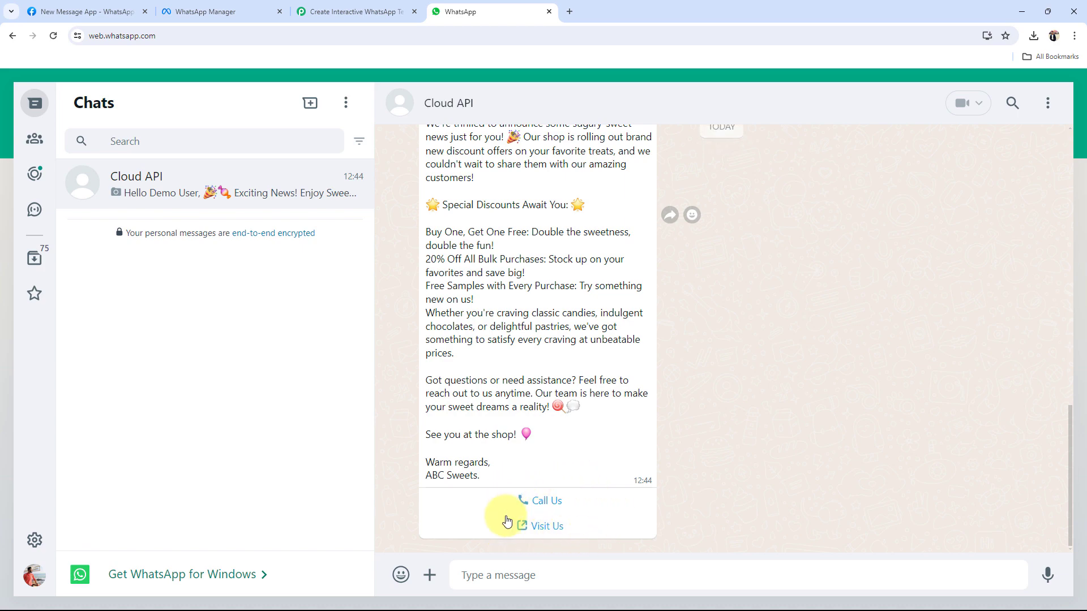
scroll(530, 453, up, 3)
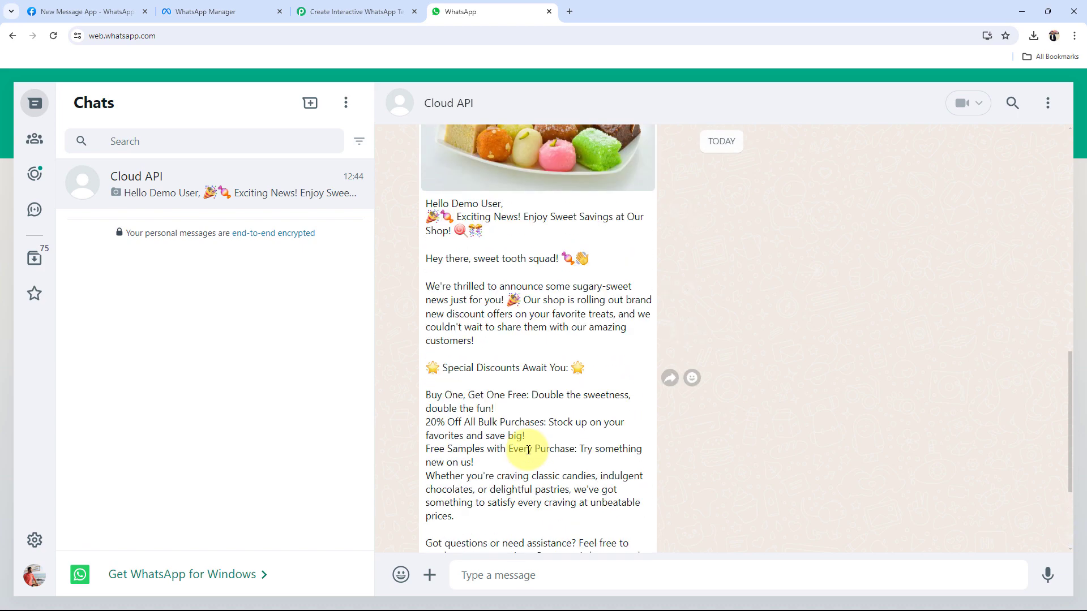
scroll(528, 450, up, 1)
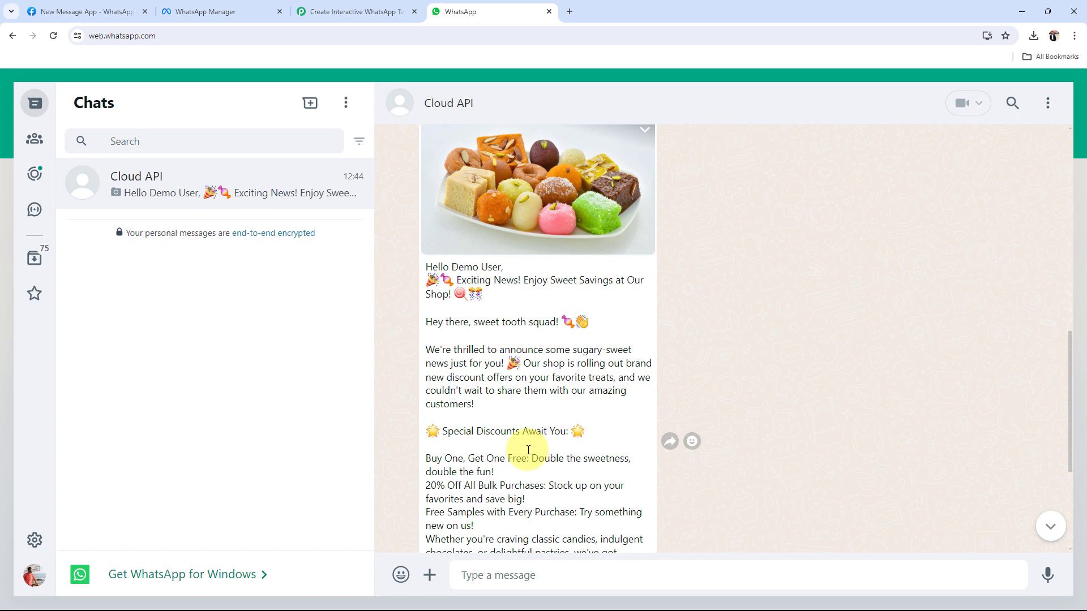
scroll(529, 453, down, 4)
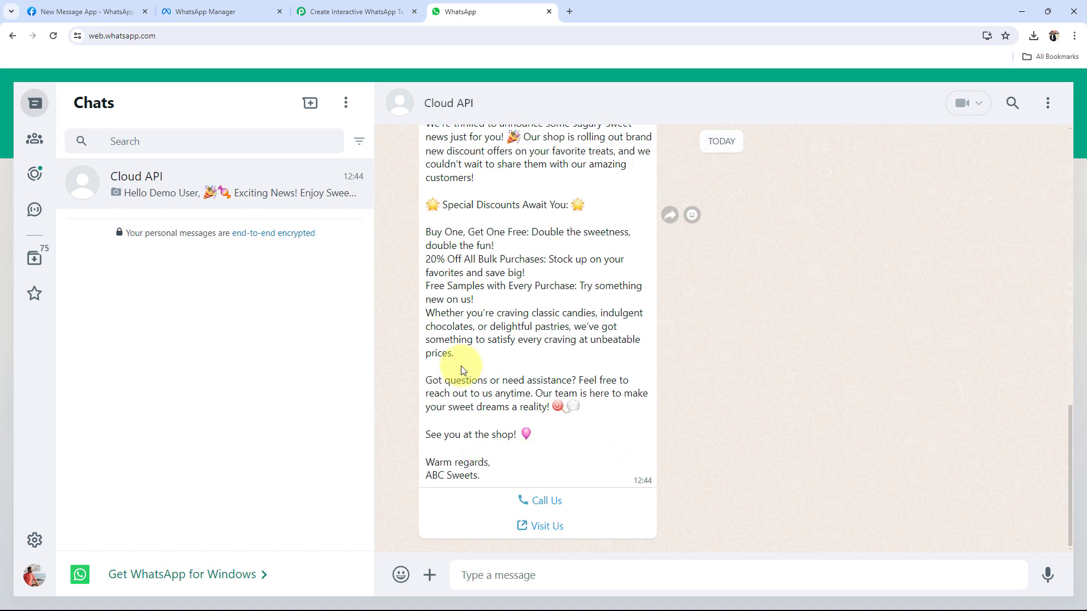
Step: Collapse the WhatsApp Cloud API step in the Pabbly workflow overview
click(371, 7)
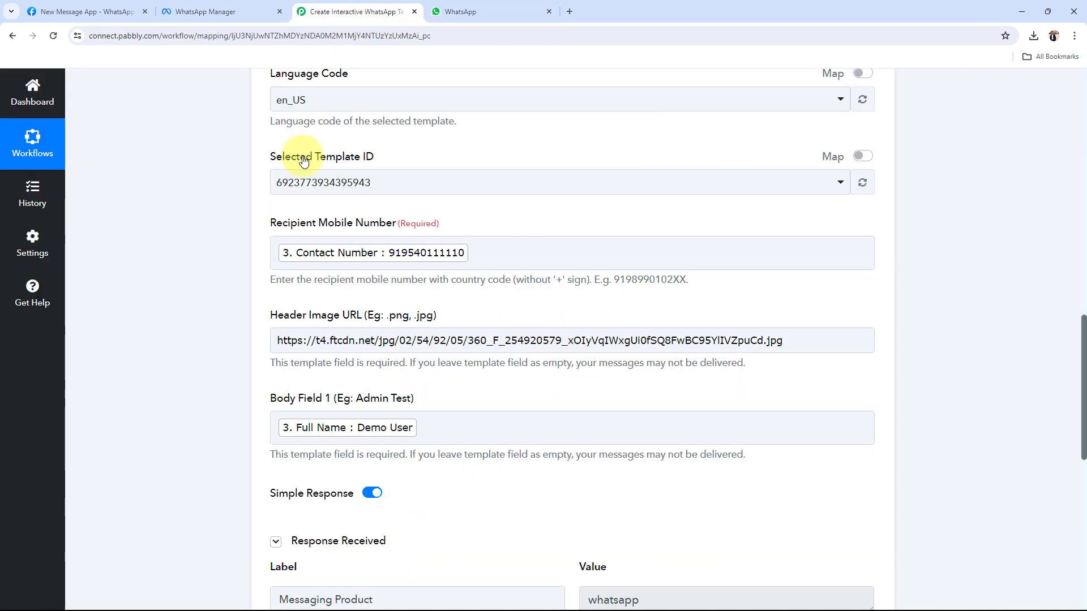
scroll(202, 300, up, 9)
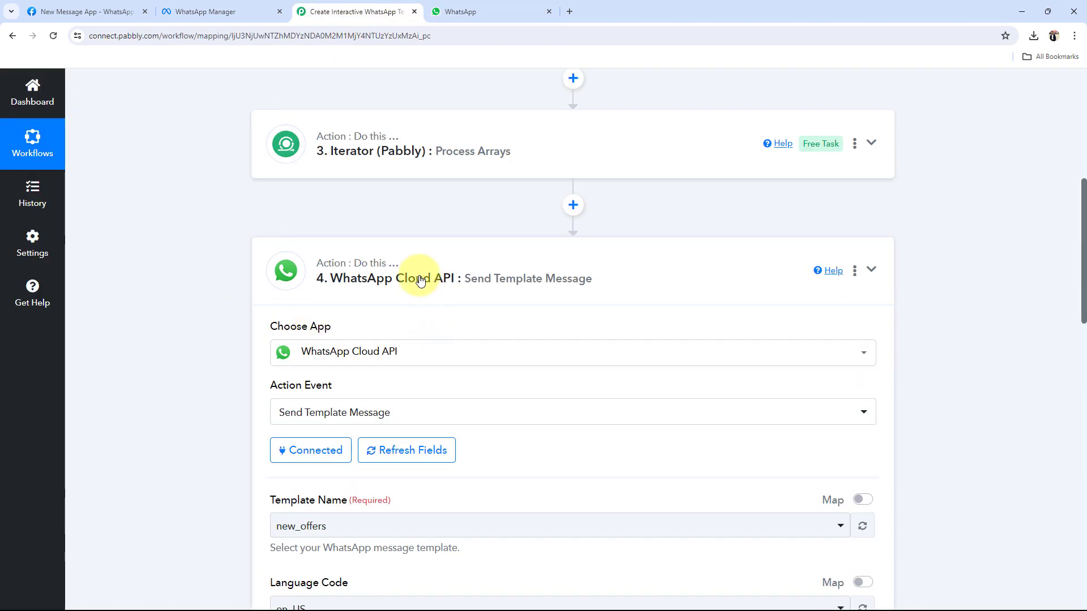
click(415, 271)
scroll(155, 307, up, 6)
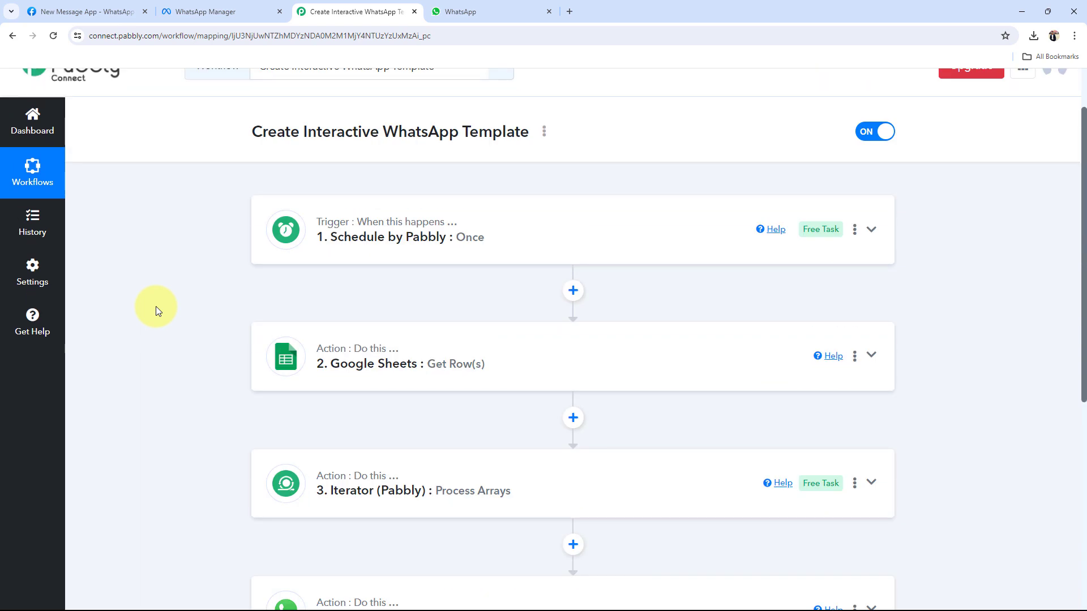